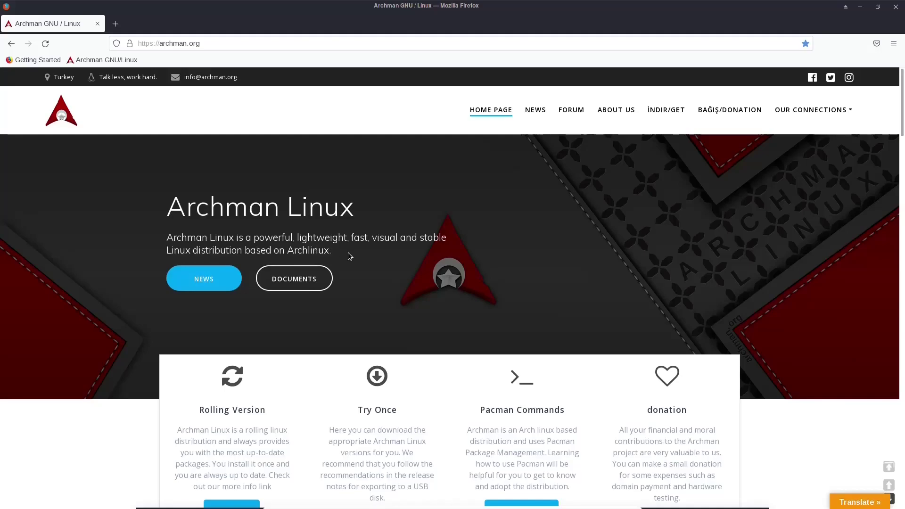
Scroll down through the archman.org home page and its release news, then back up
scroll(372, 260, down, 3)
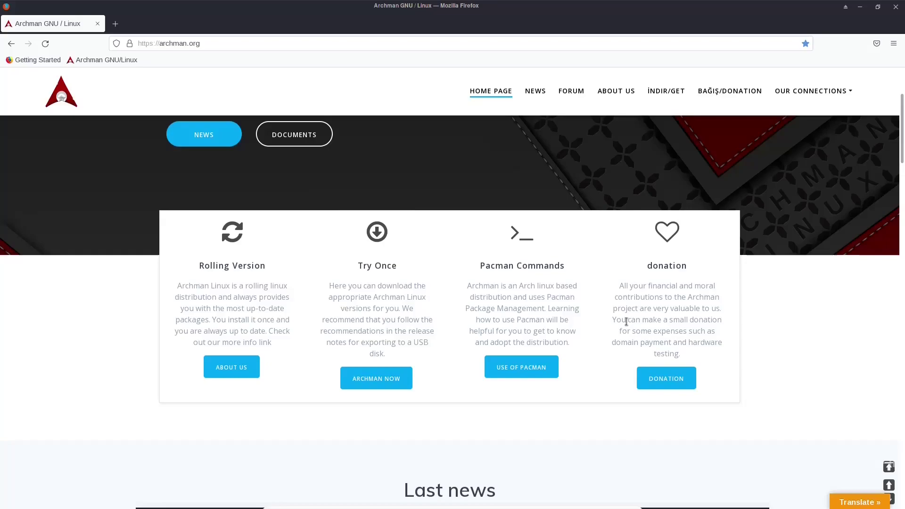
scroll(593, 320, down, 5)
scroll(589, 321, down, 2)
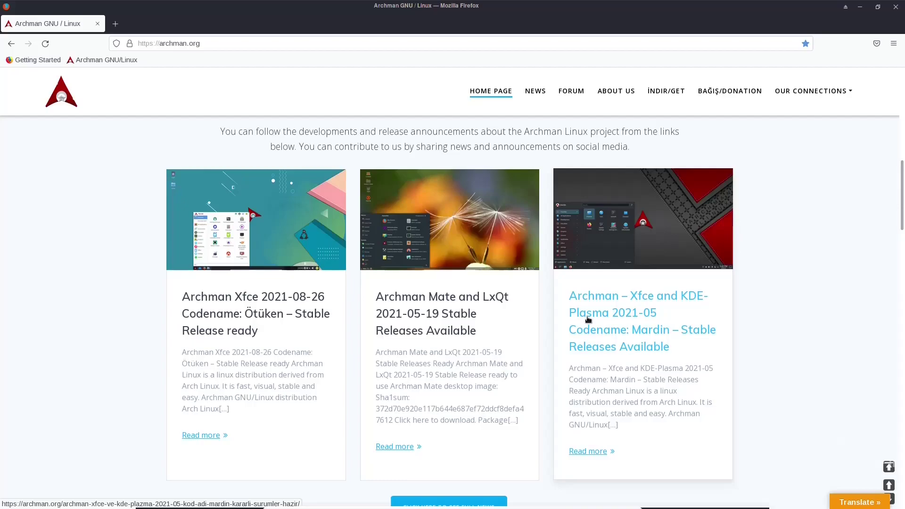
scroll(600, 337, down, 5)
scroll(600, 337, up, 4)
scroll(599, 337, up, 10)
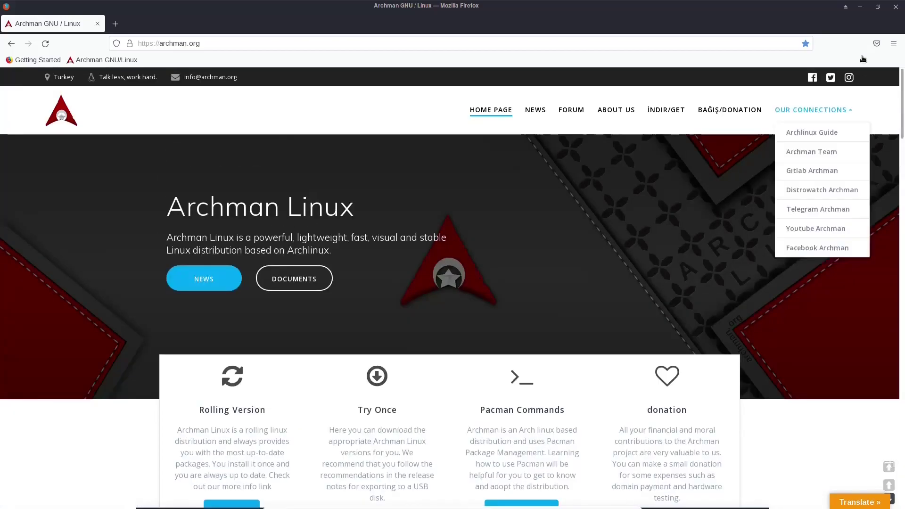
Quit Firefox, cancel and close the Archman installer, and open the desktop's right-click menu
click(896, 6)
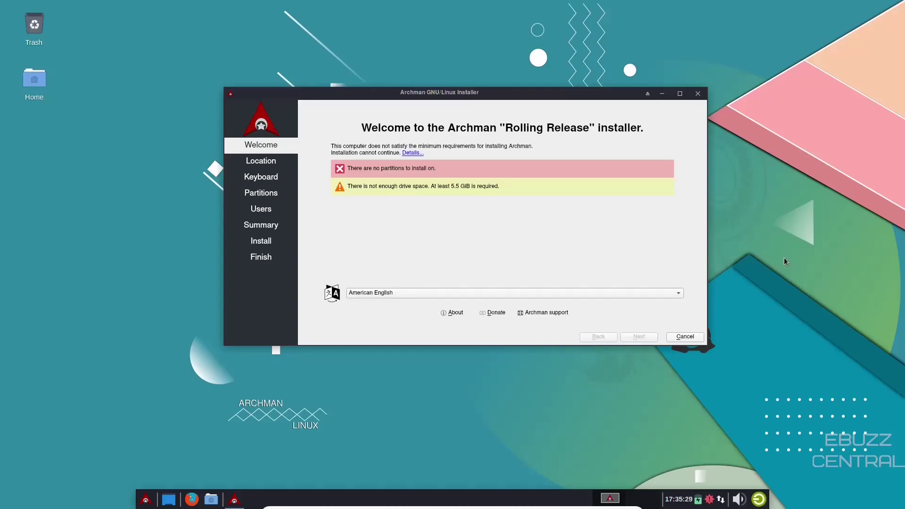
click(699, 97)
click(478, 218)
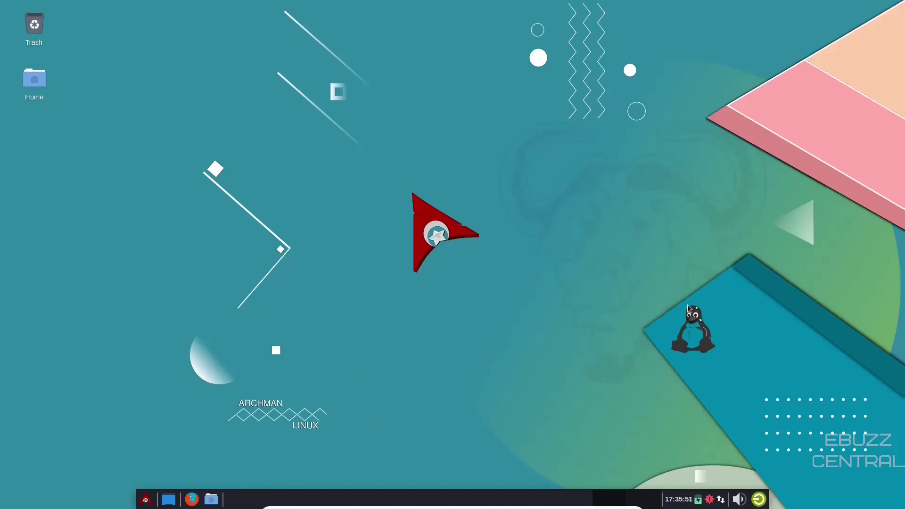
right_click(383, 198)
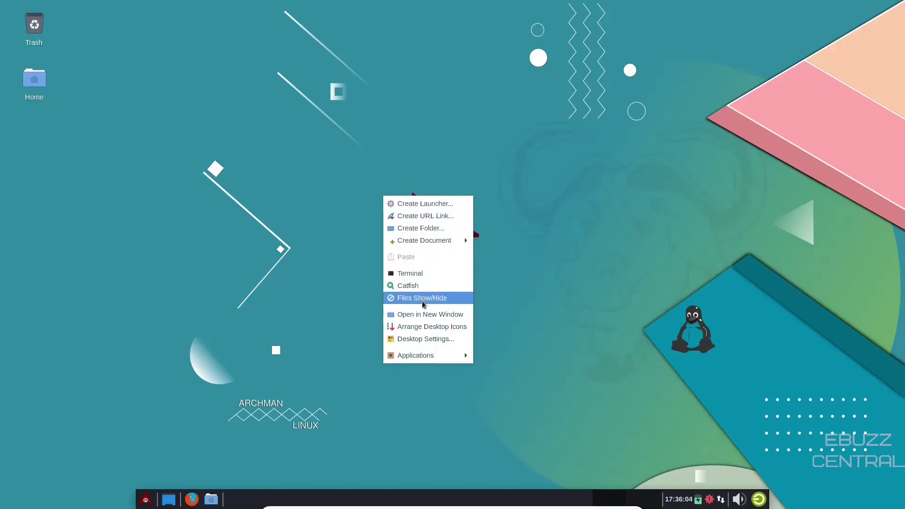
In Desktop Settings, make archman-red-dark-wallpaper the background, then close the dialog
click(424, 339)
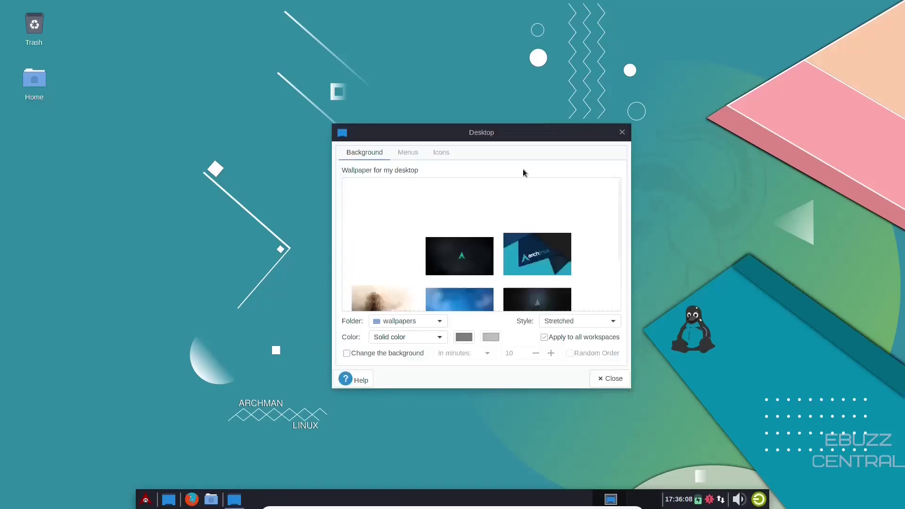
drag(503, 134, 477, 75)
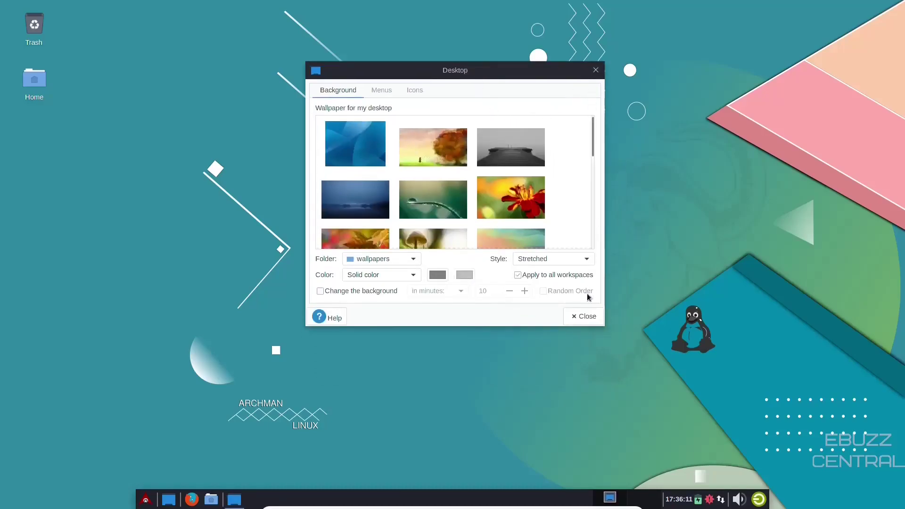
drag(604, 326, 739, 430)
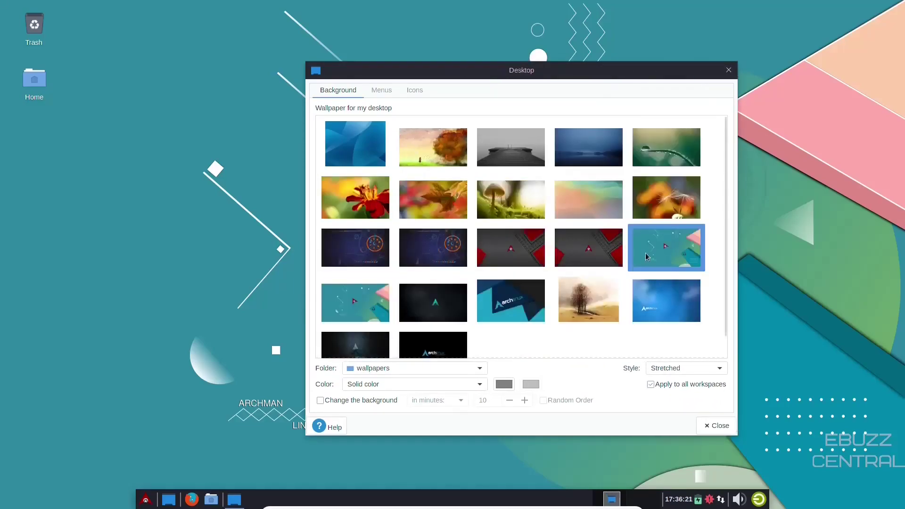
click(505, 256)
click(729, 71)
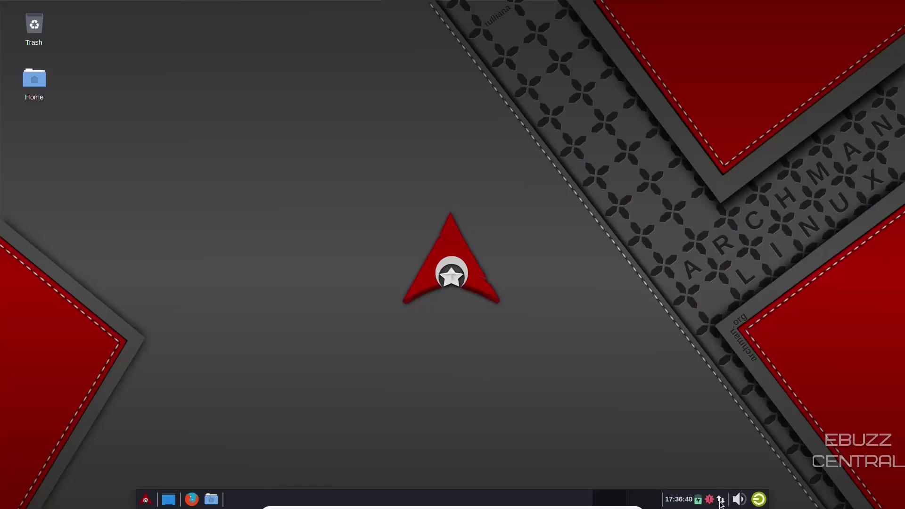
mouse_move(712, 504)
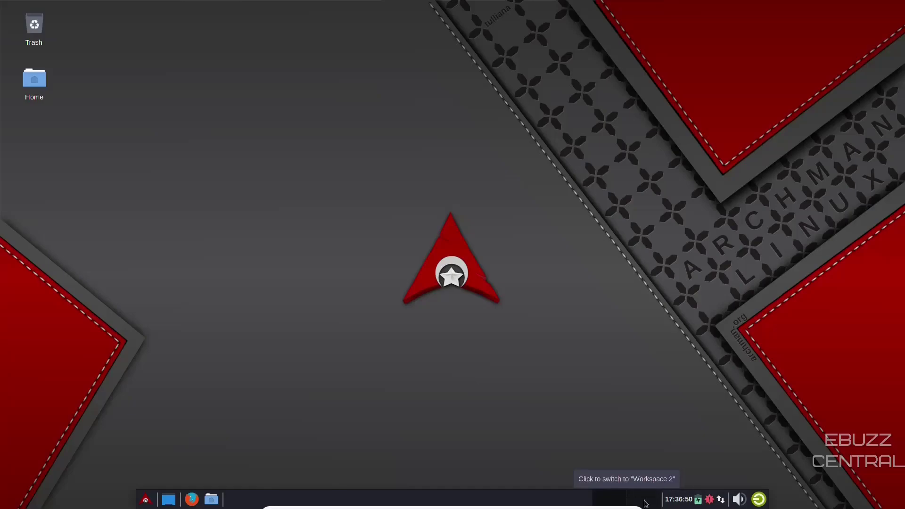
right_click(368, 495)
mouse_move(397, 485)
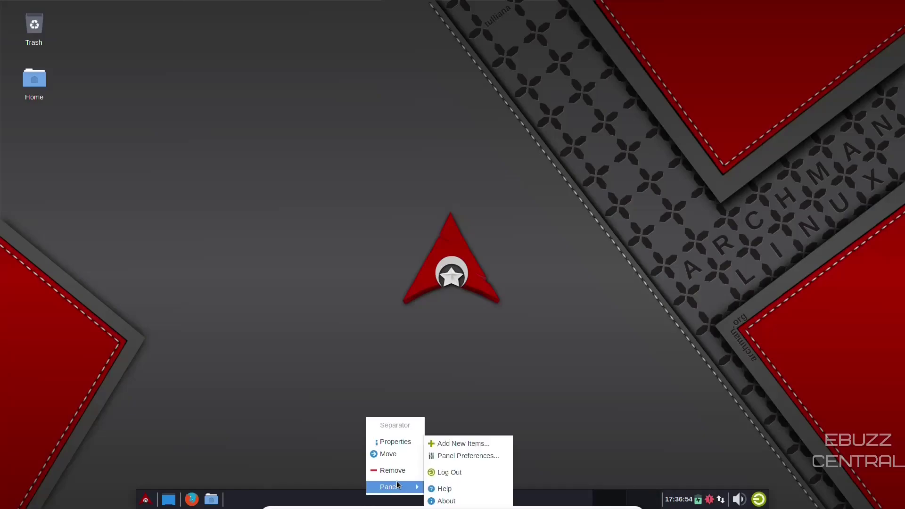
click(455, 456)
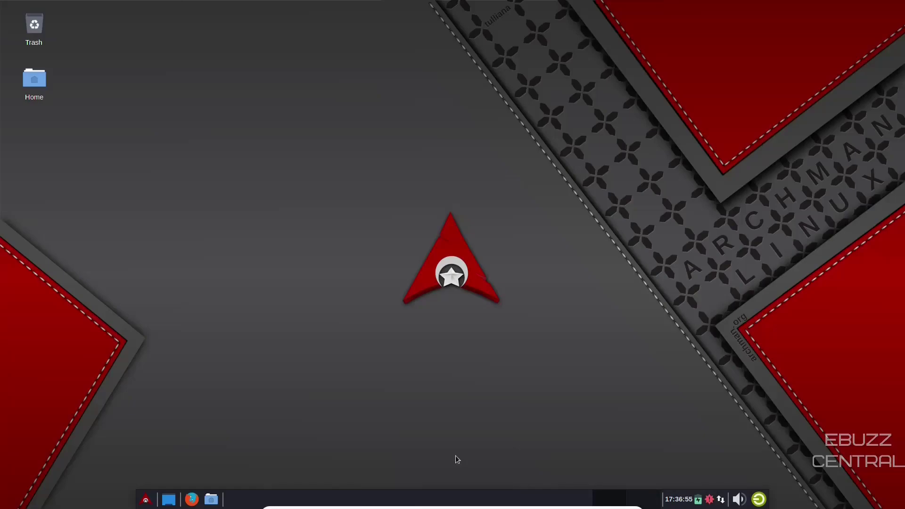
click(512, 230)
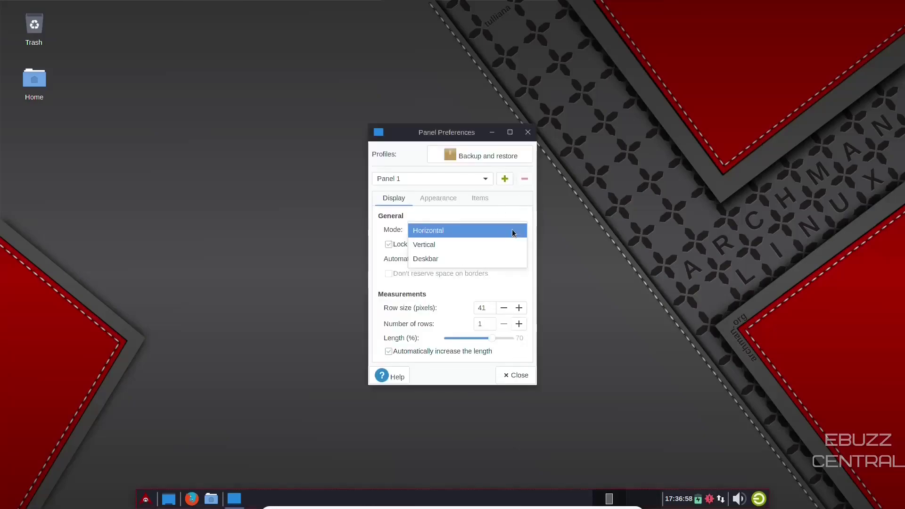
key(Escape)
key(Down)
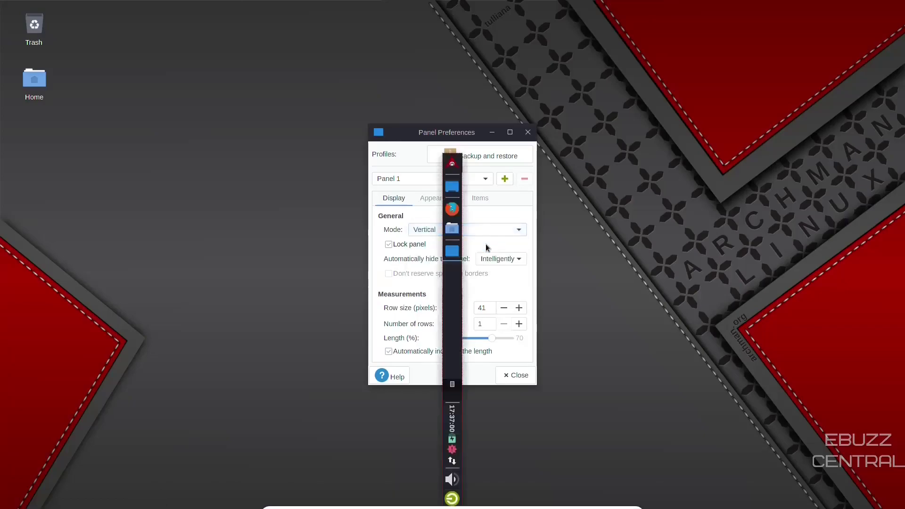
click(501, 231)
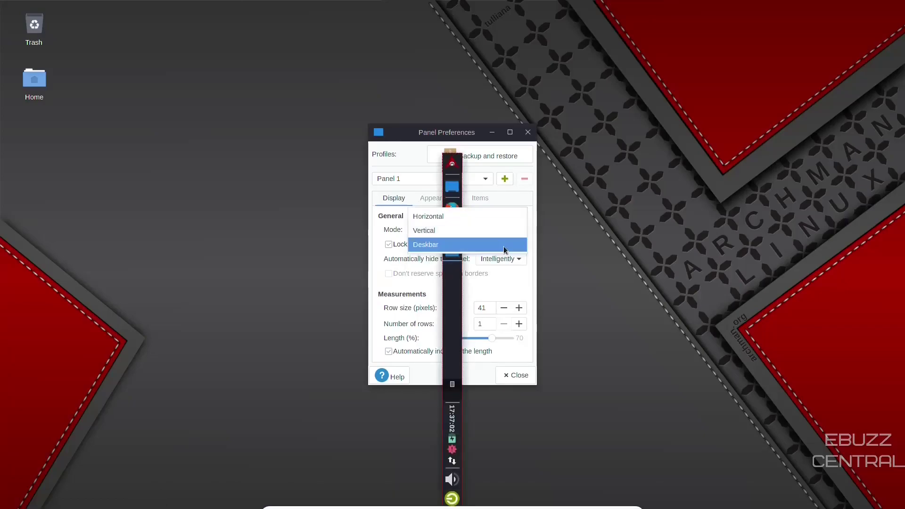
click(503, 245)
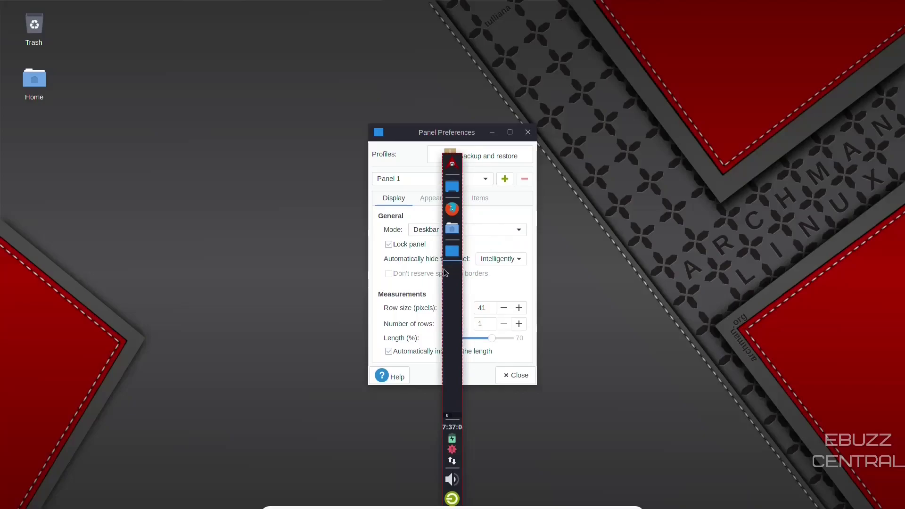
click(491, 229)
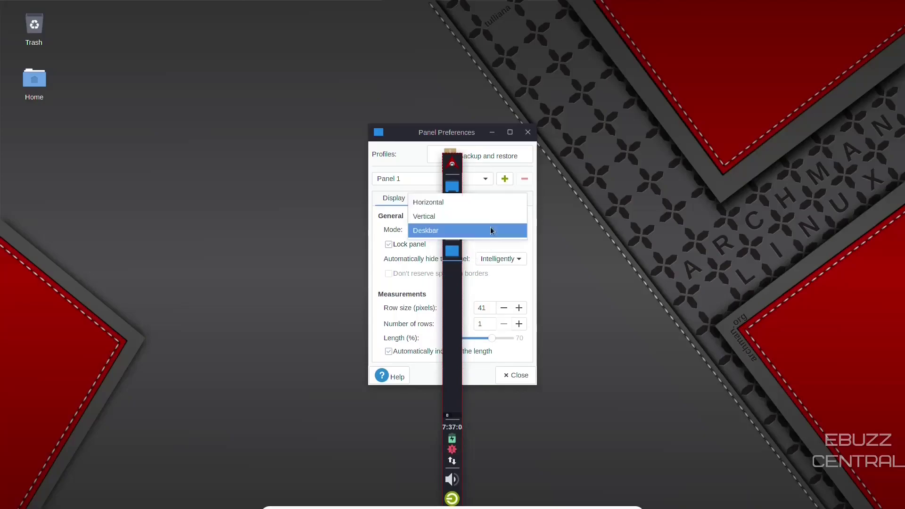
click(496, 199)
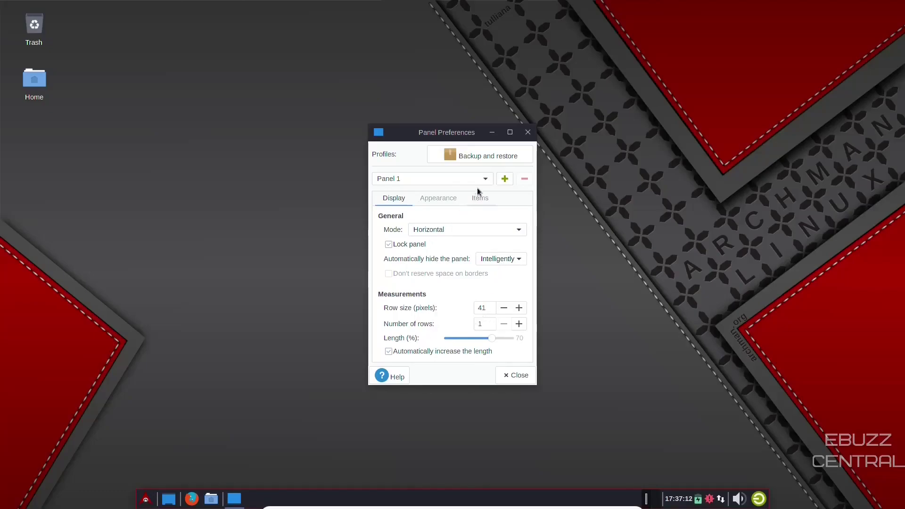
click(515, 376)
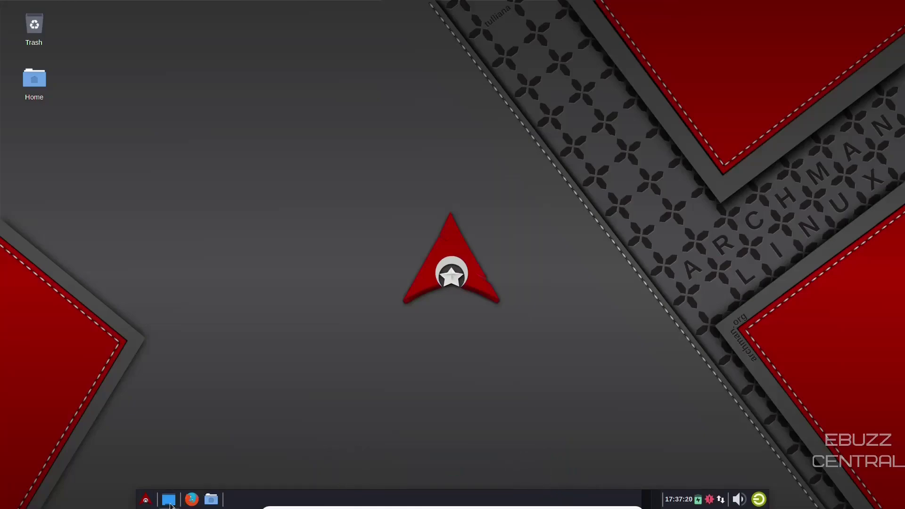
Open the File Manager on the liveuser home folder and drag it to the screen centre
click(211, 500)
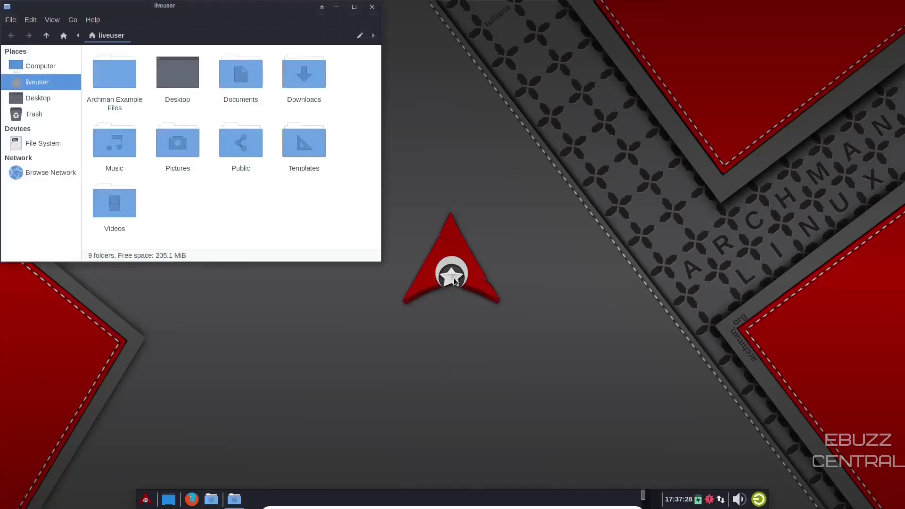
drag(253, 14, 483, 87)
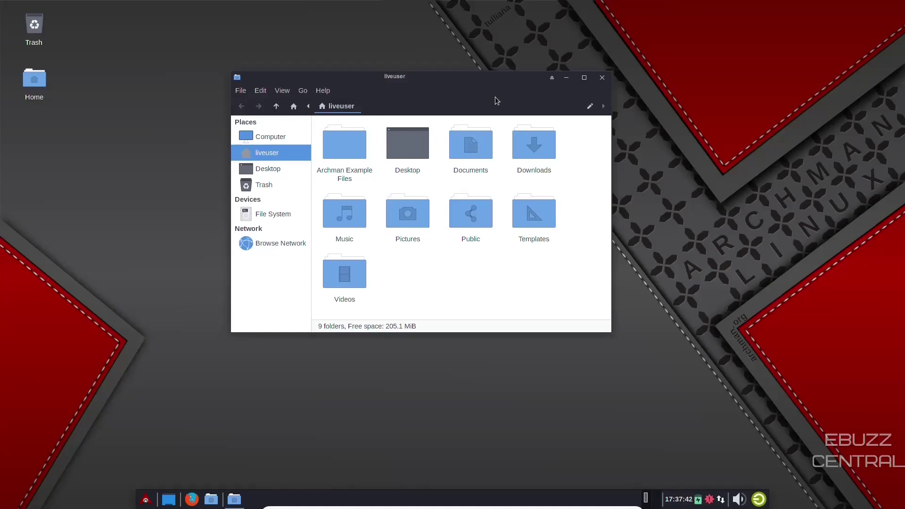
Close Thunar and open Appearance from the Settings Manager, centred on screen
click(602, 78)
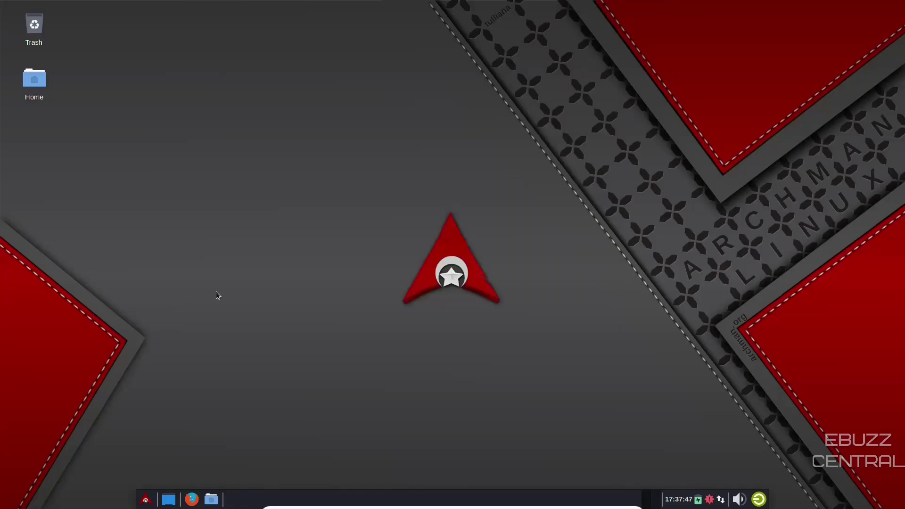
click(147, 499)
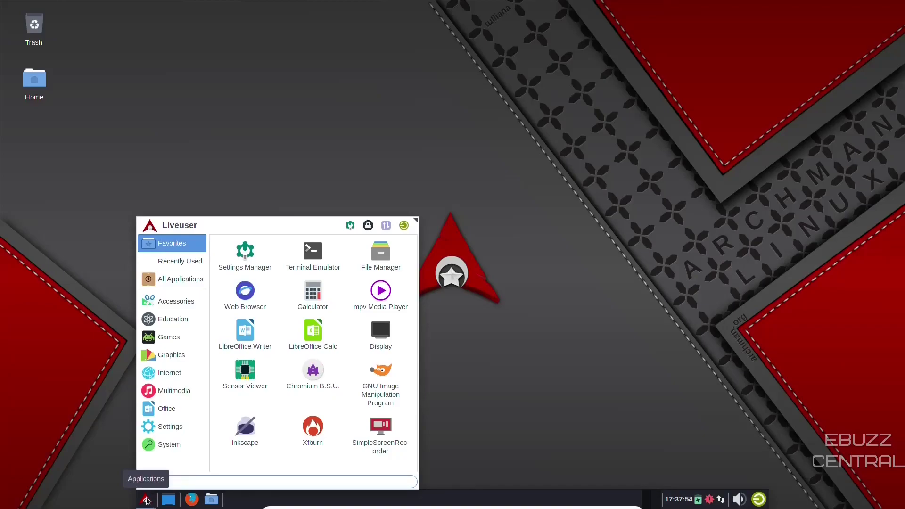
click(254, 248)
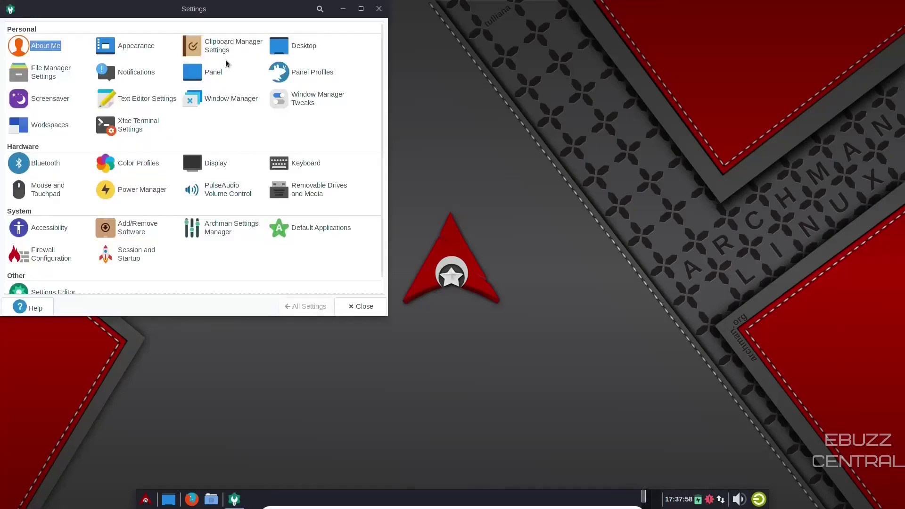
drag(230, 14, 442, 82)
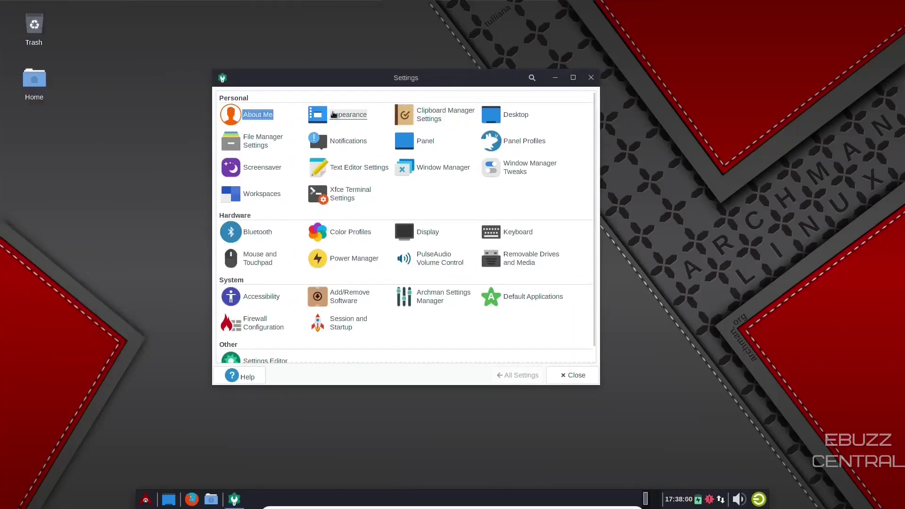
click(341, 117)
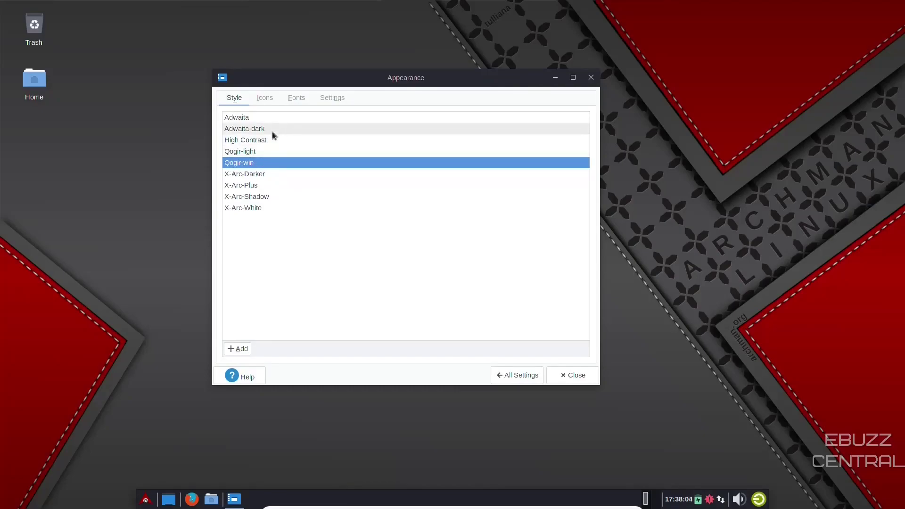
Try X-Arc-Darker, keep the Qogir-win style, and apply the Papirus icon theme
click(259, 175)
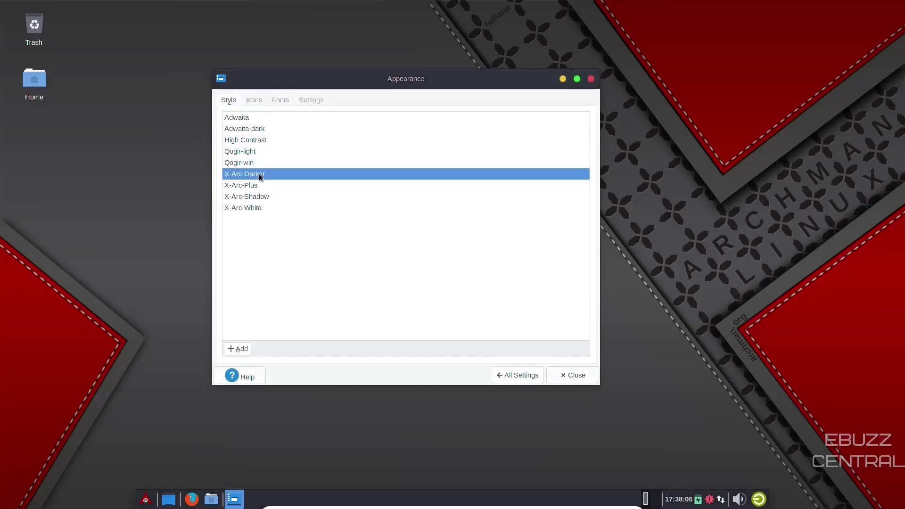
click(234, 164)
click(264, 98)
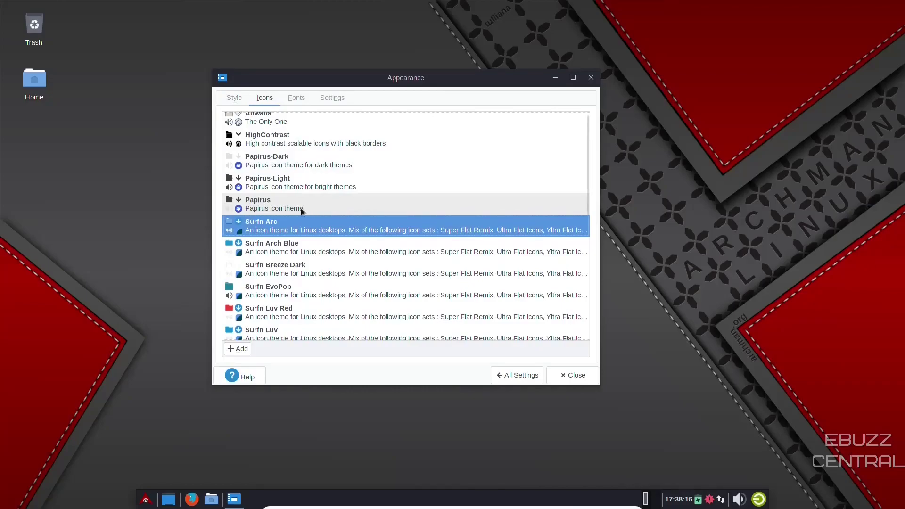
click(269, 166)
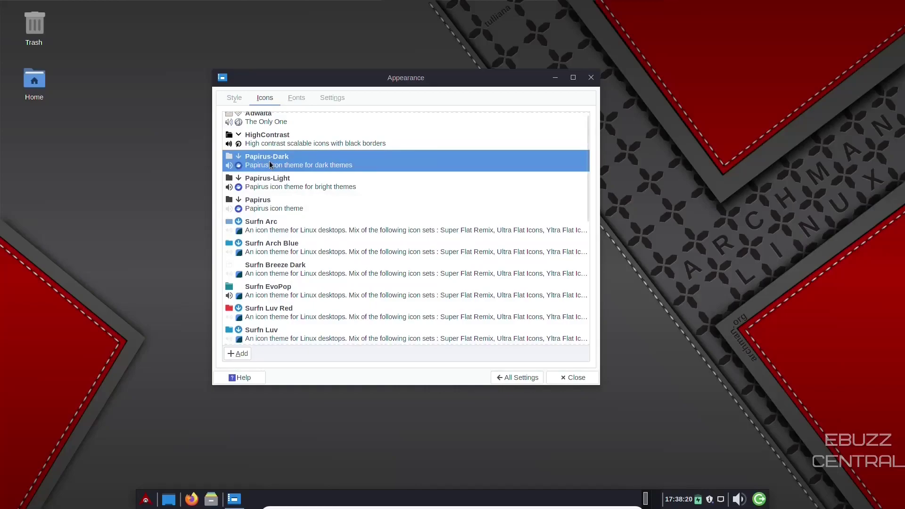
click(270, 208)
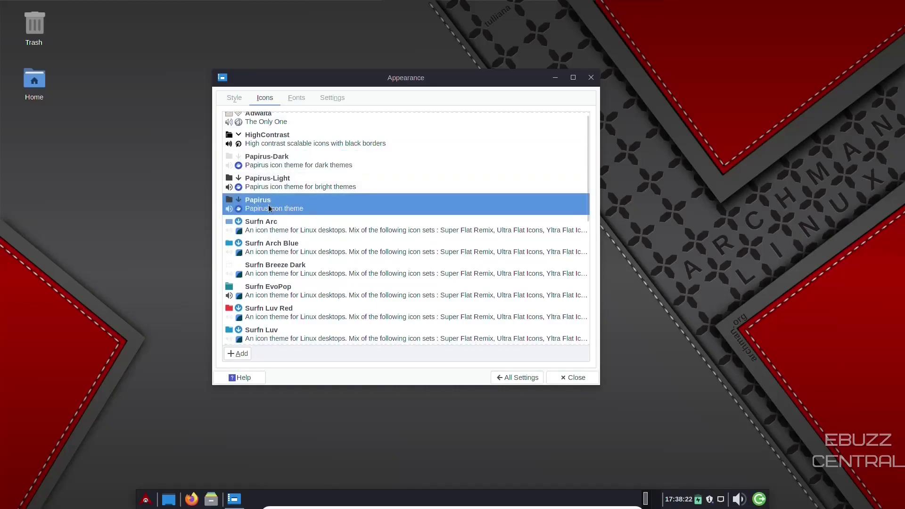
Make Liberation Sans Italic the default font, view the Settings tab, and return to All Settings
click(296, 98)
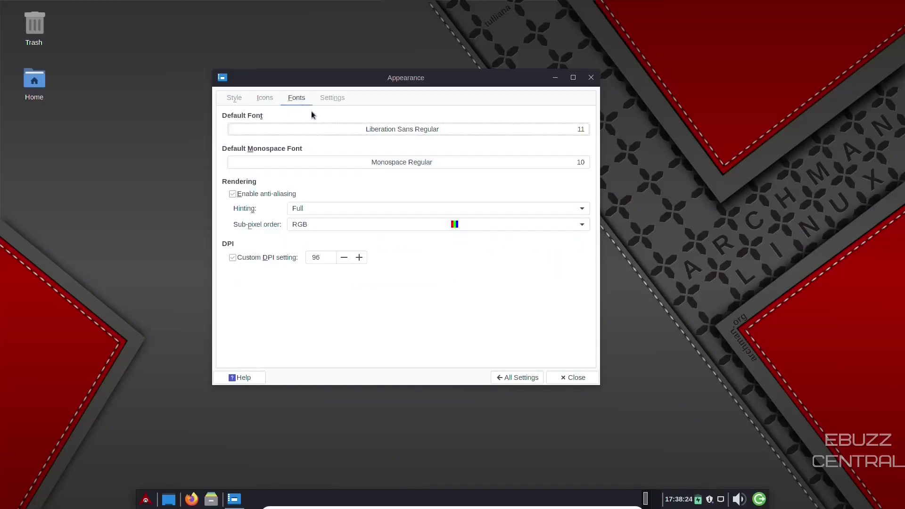
click(409, 131)
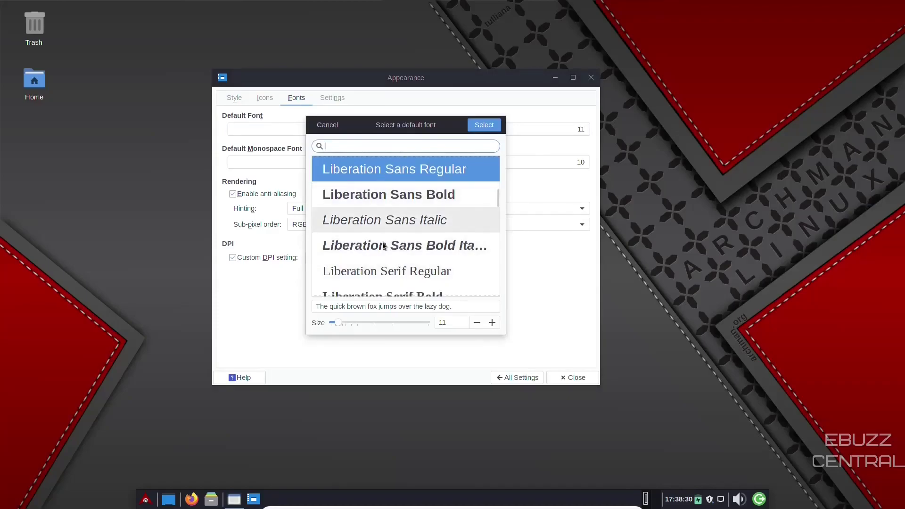
click(367, 221)
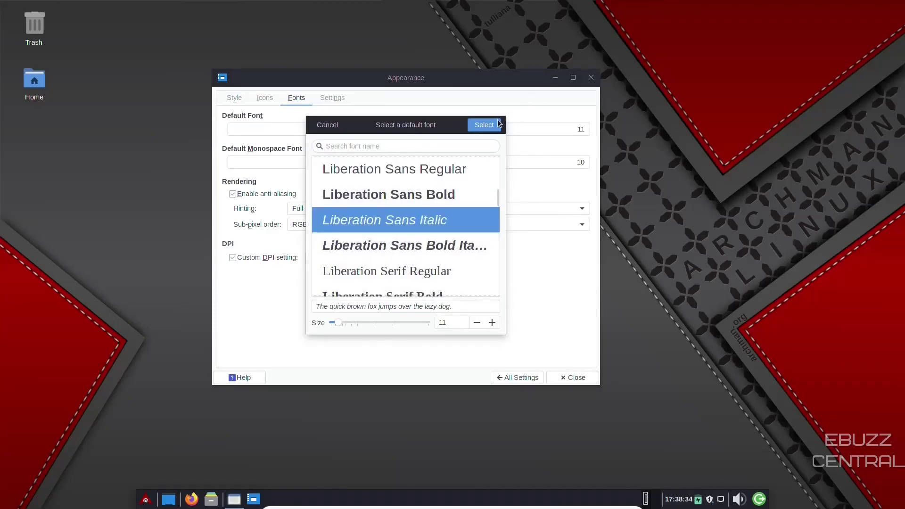
click(485, 129)
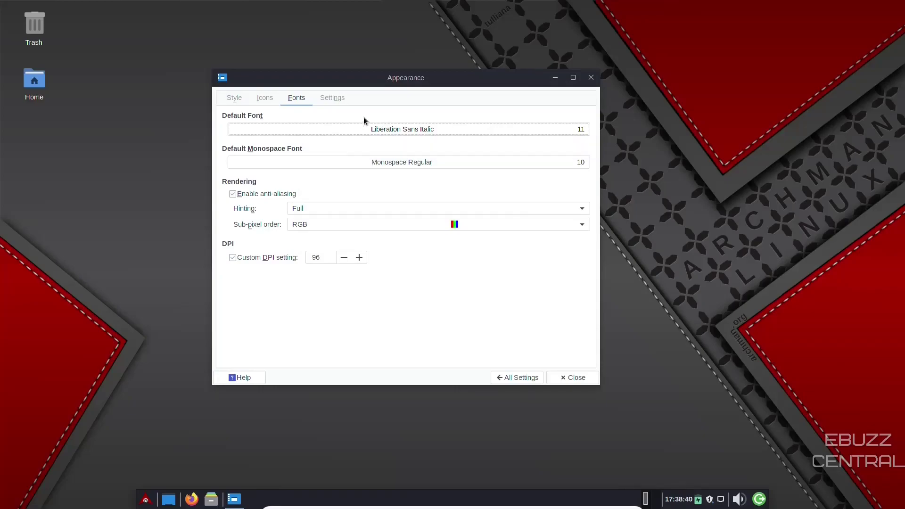
click(332, 100)
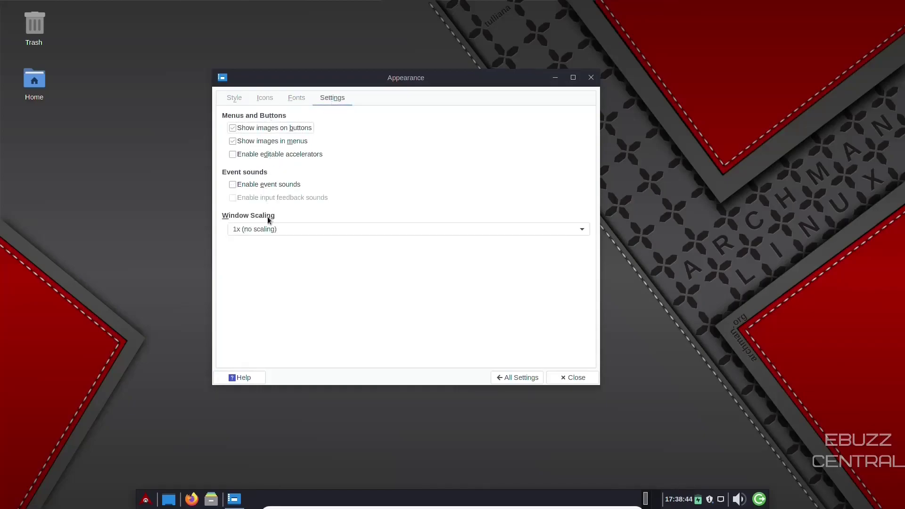
click(522, 380)
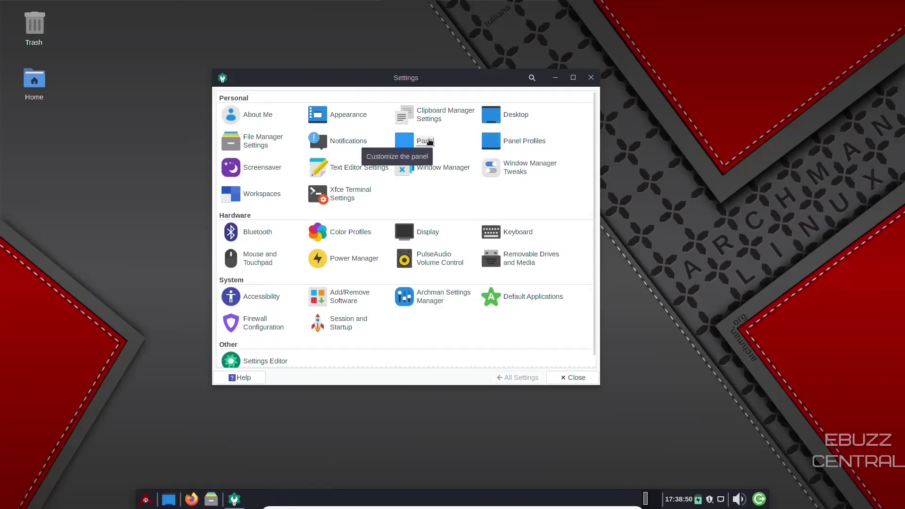
Switch off xfce4-settings-helper under Notifications > Applications, check the Log tab, and return to All Settings
click(348, 141)
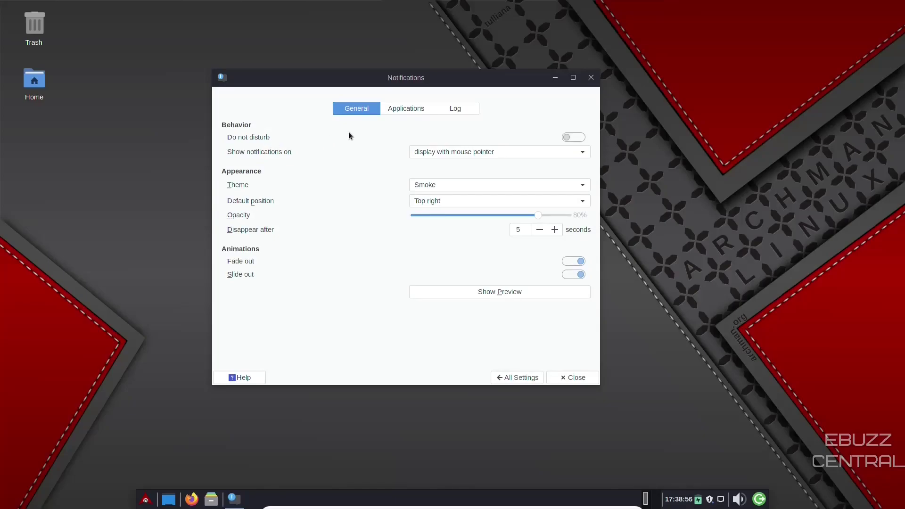
click(405, 109)
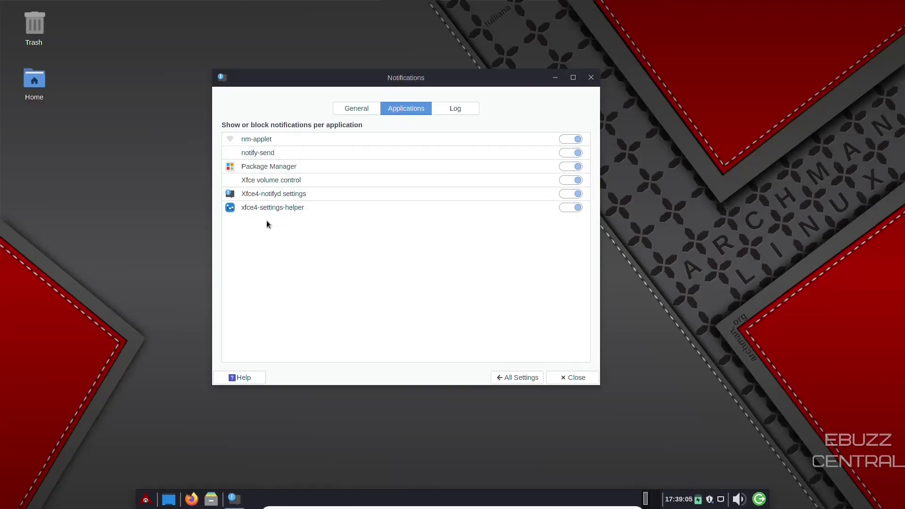
click(563, 208)
click(462, 108)
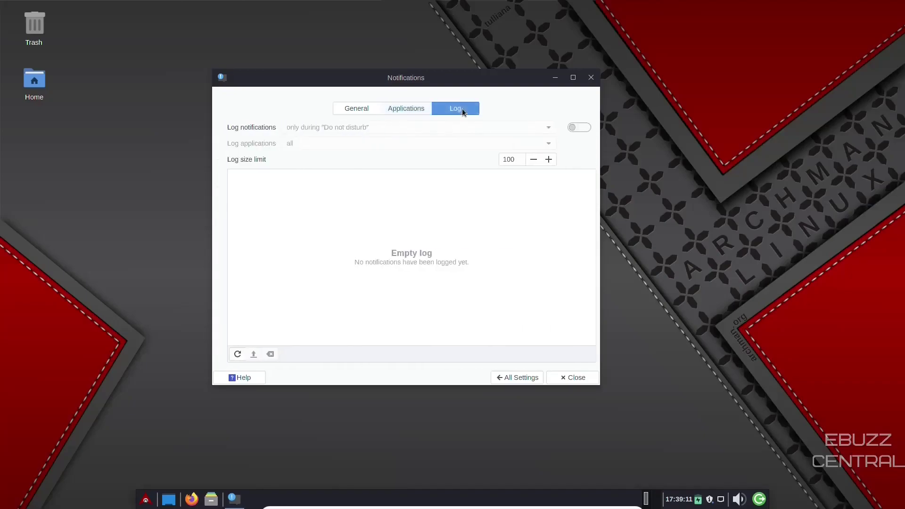
click(523, 377)
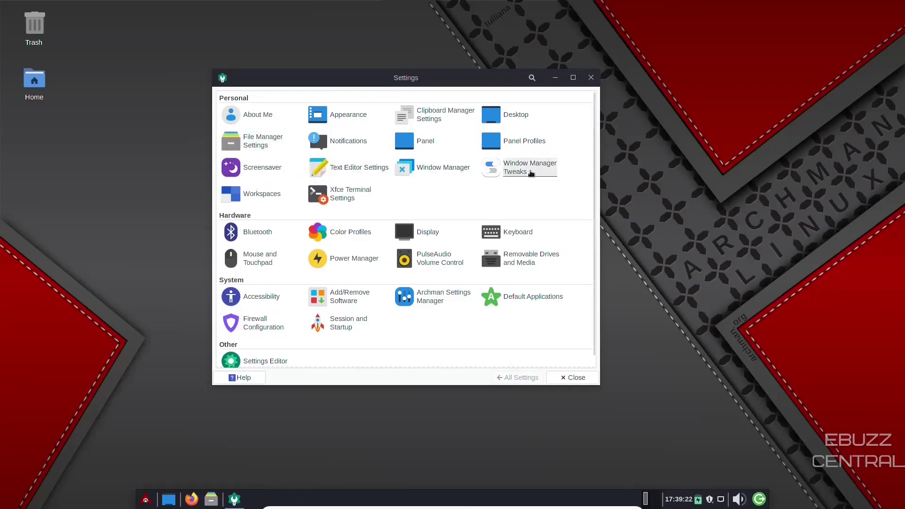
click(513, 172)
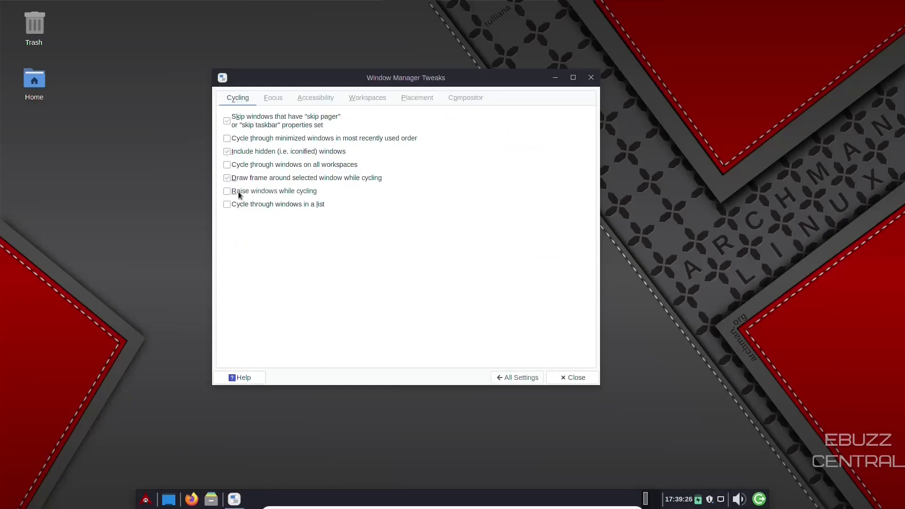
click(275, 99)
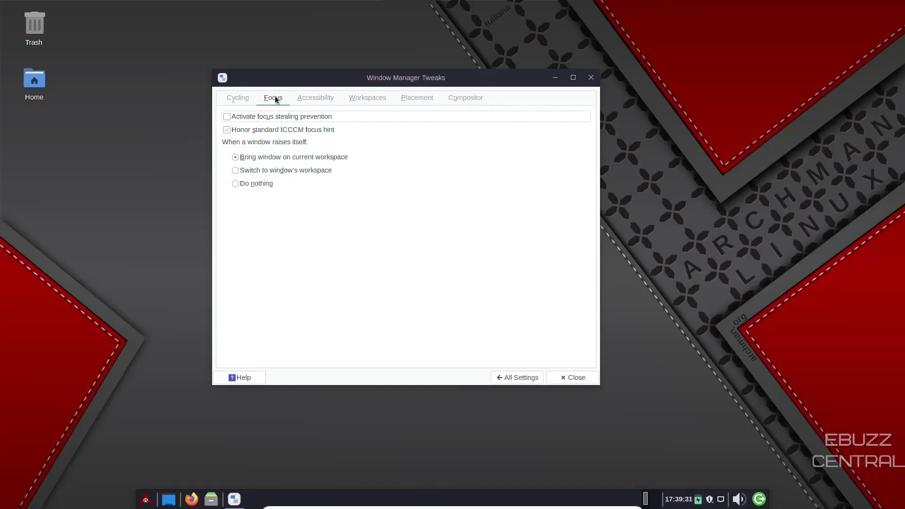
click(303, 99)
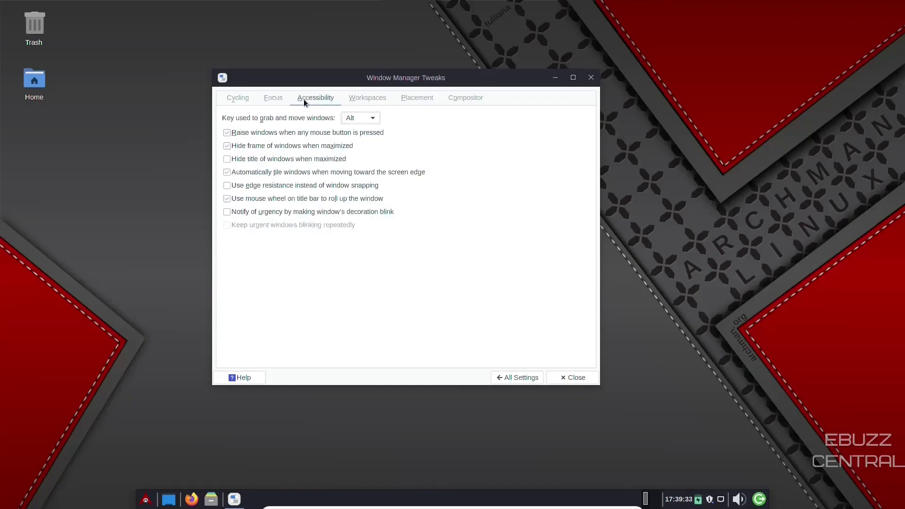
click(360, 100)
click(403, 99)
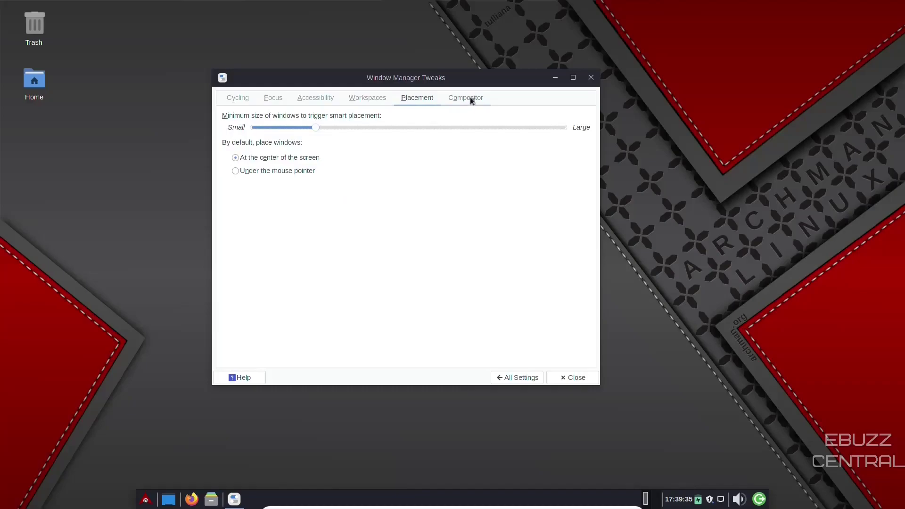
click(470, 98)
click(422, 98)
mouse_move(324, 130)
mouse_down()
mouse_move(396, 133)
mouse_move(326, 131)
mouse_up()
click(458, 98)
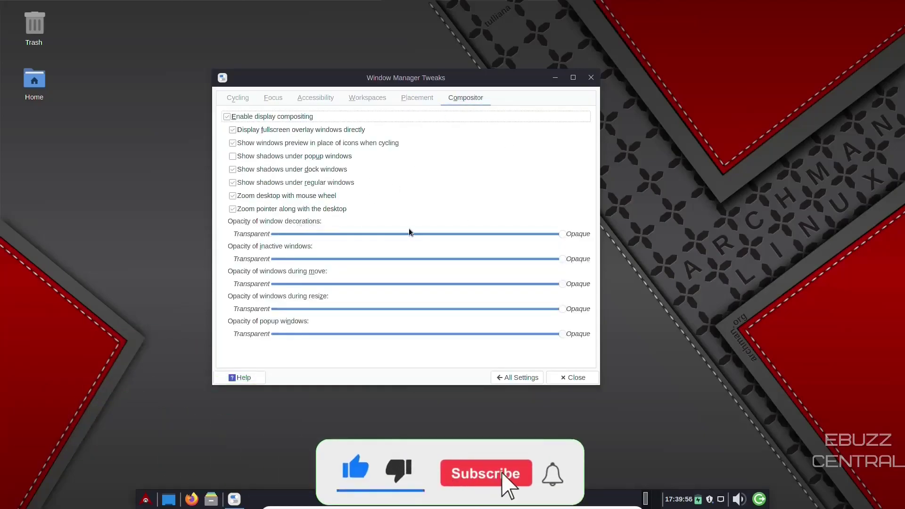
drag(562, 235, 620, 239)
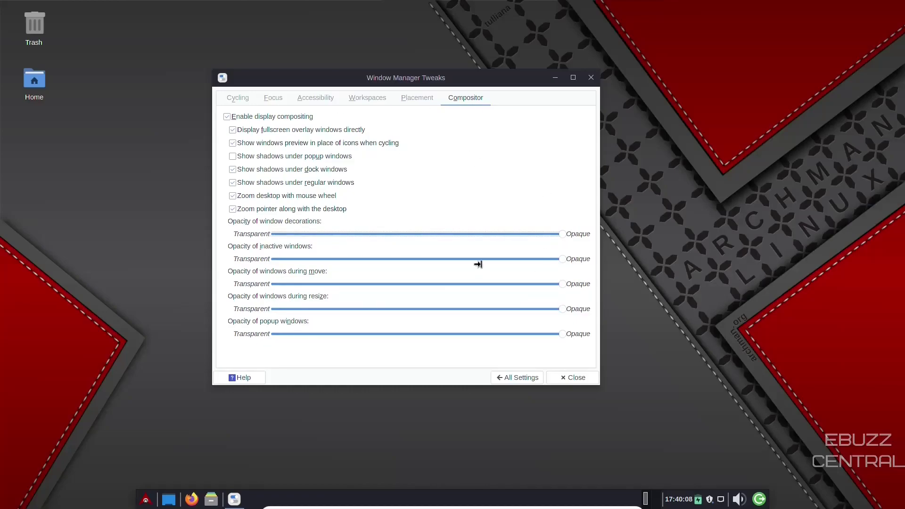
click(518, 379)
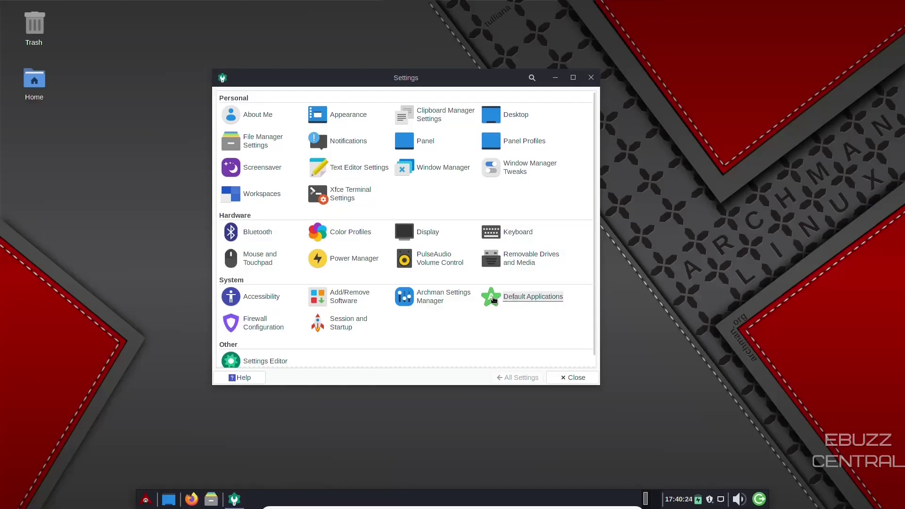
Look through Archman Settings Manager, close it, and launch Add/Remove Software
click(418, 302)
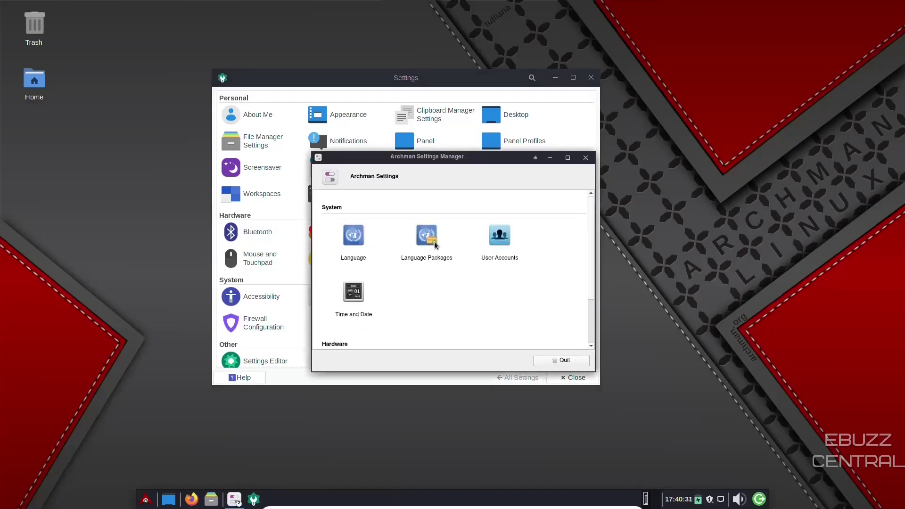
scroll(473, 229, down, 3)
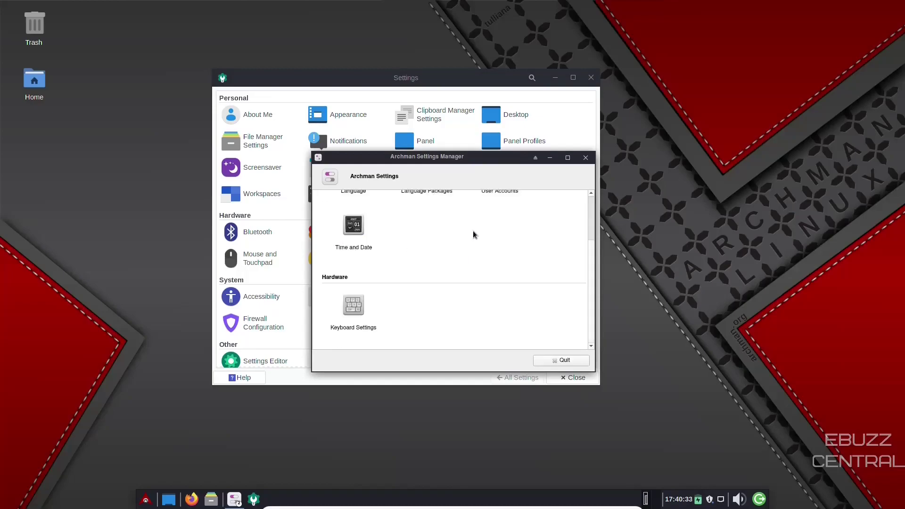
scroll(454, 301, up, 3)
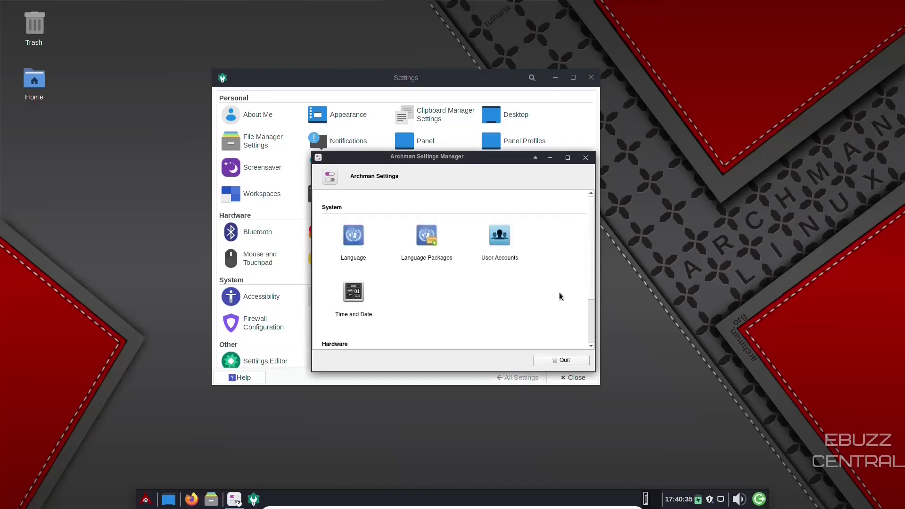
click(561, 360)
click(350, 300)
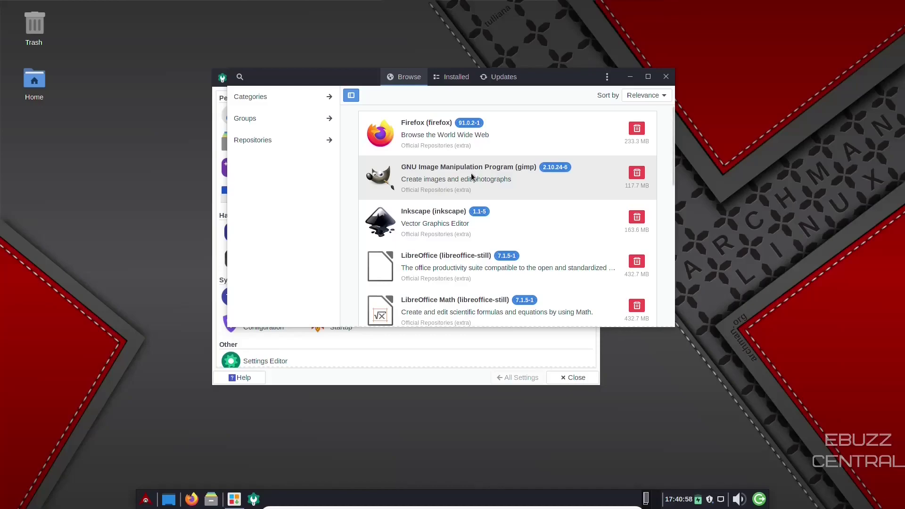
click(608, 81)
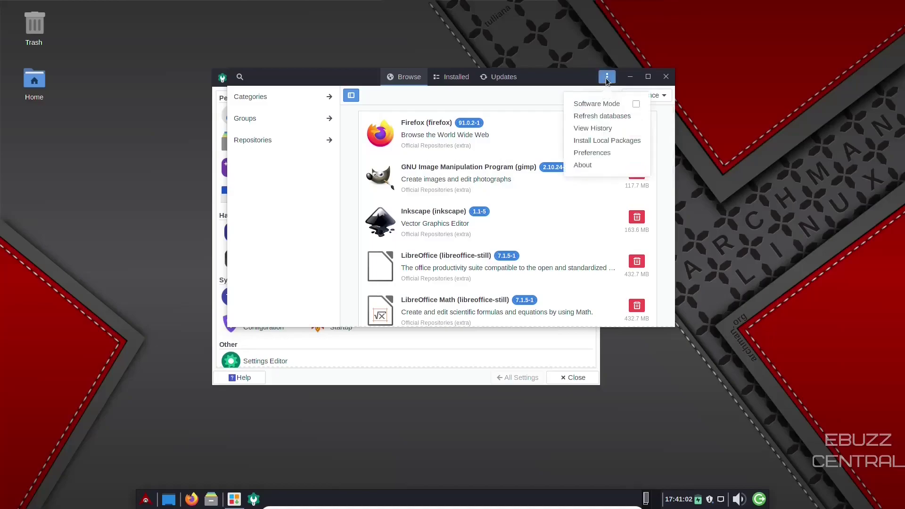
click(605, 153)
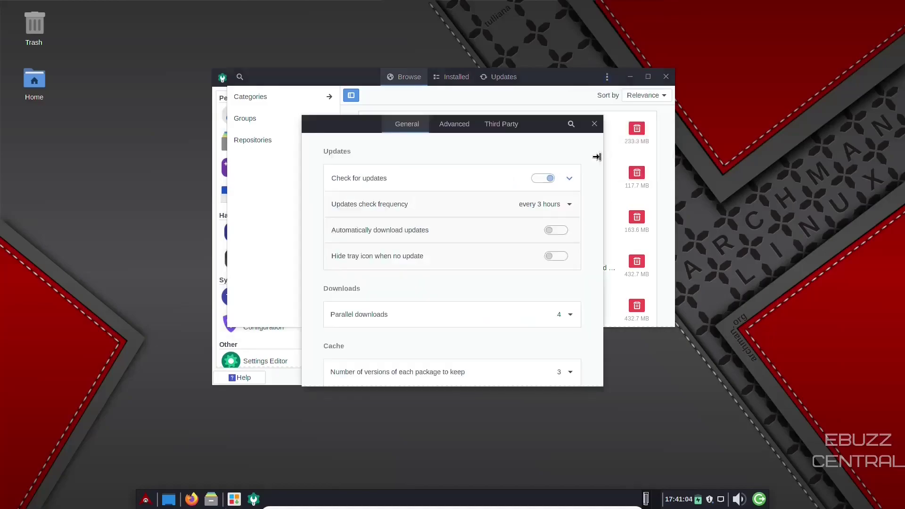
click(498, 126)
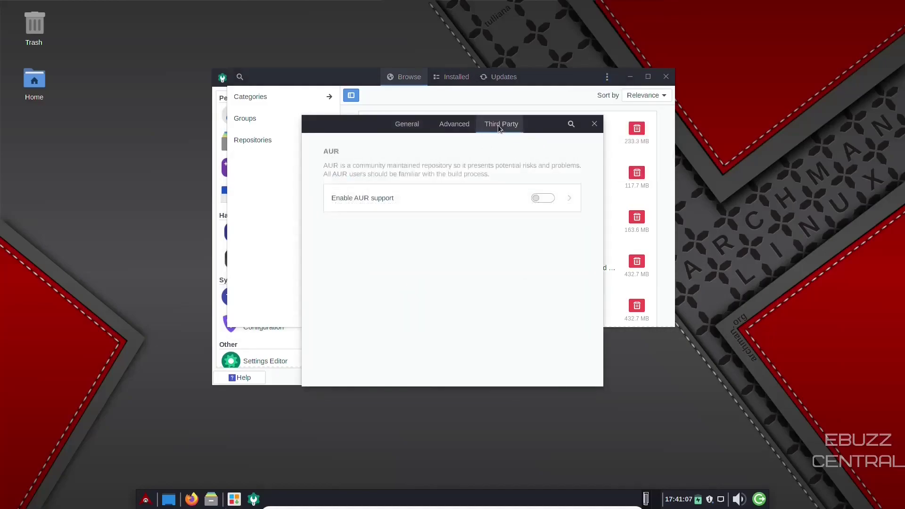
click(547, 198)
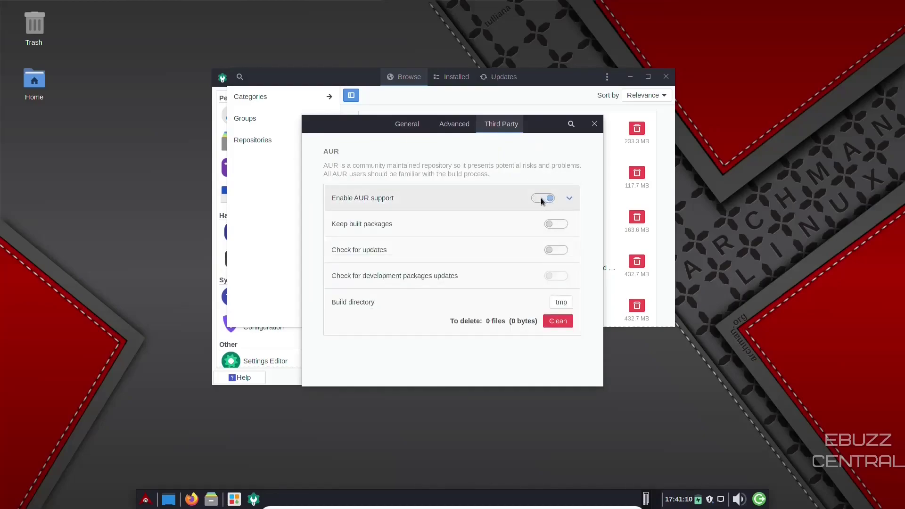
click(541, 197)
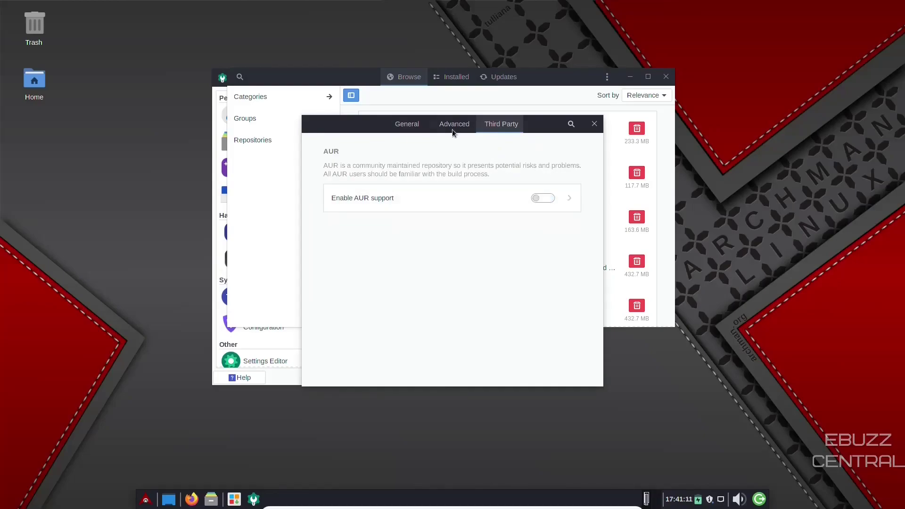
click(403, 126)
click(542, 178)
scroll(547, 179, down, 2)
scroll(552, 182, up, 1)
scroll(552, 182, up, 1)
Leave the Pamac preferences and search the packages for 'obs'
click(593, 124)
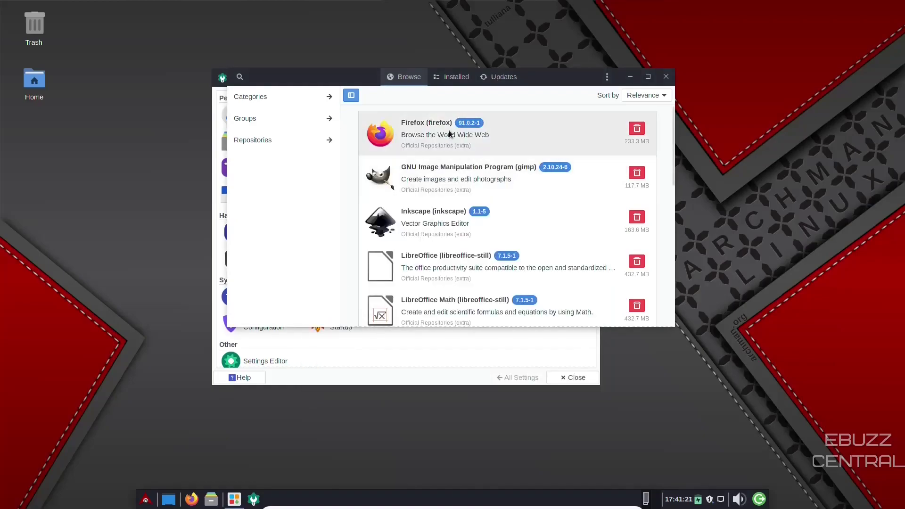
click(265, 98)
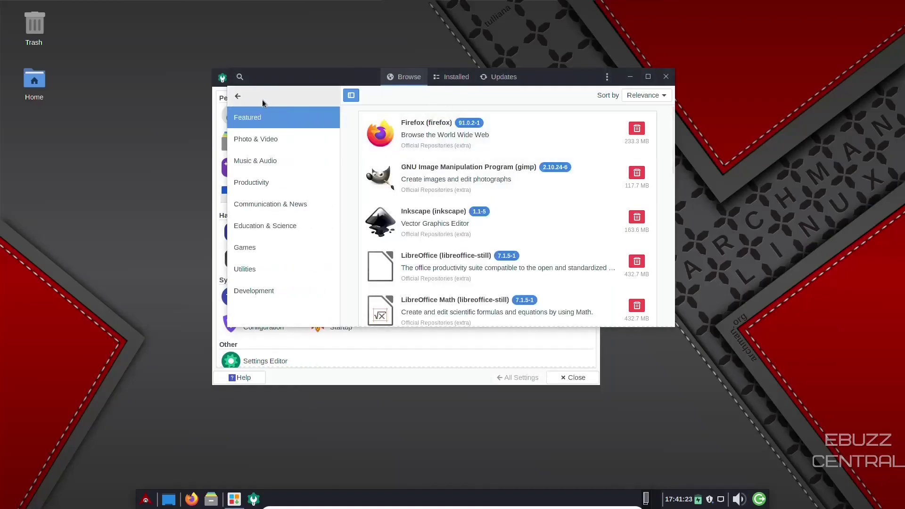
click(241, 96)
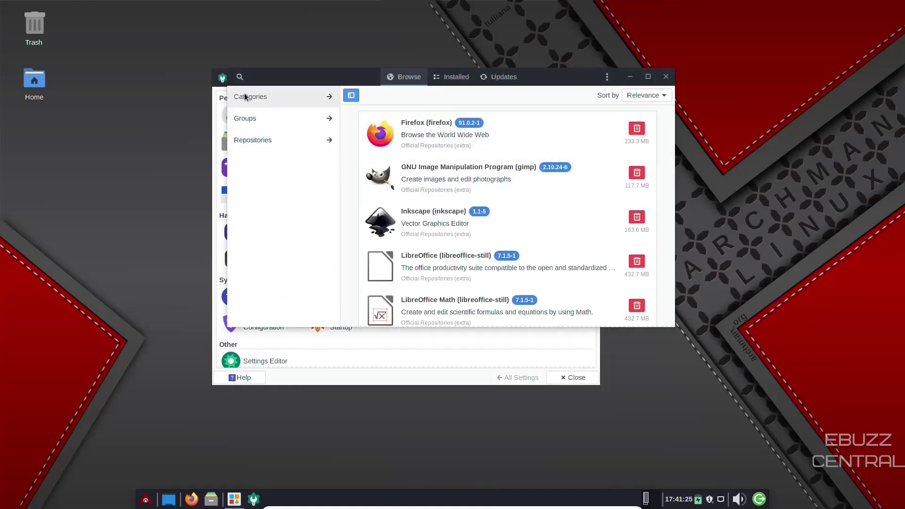
click(240, 77)
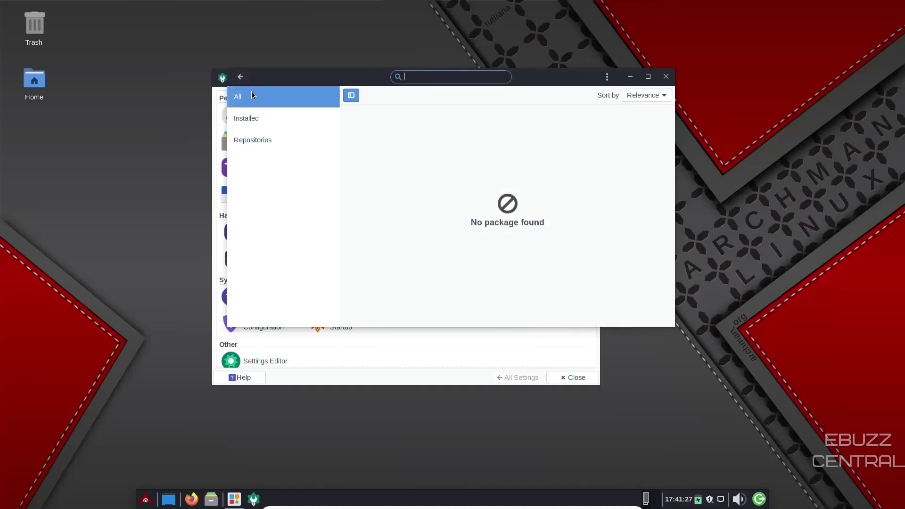
text(obs)
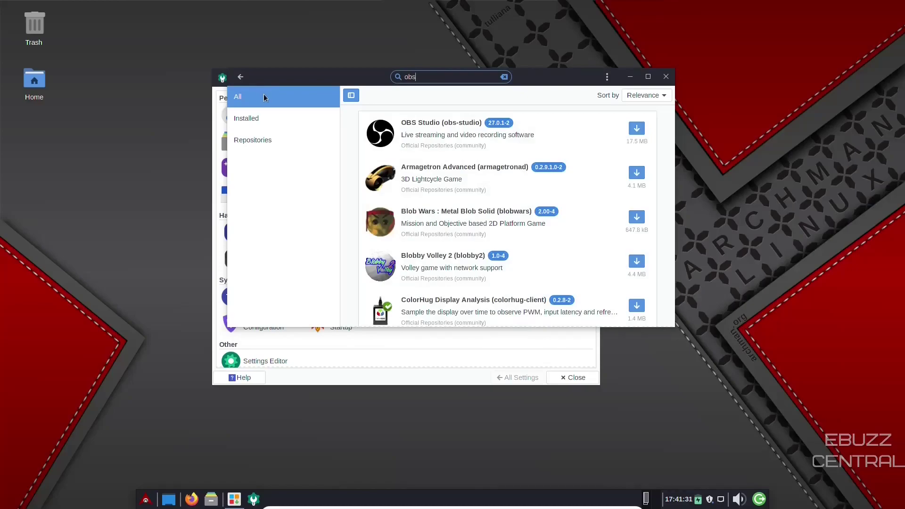
Mark then unmark OBS Studio to cancel its install, and close the software manager
click(637, 129)
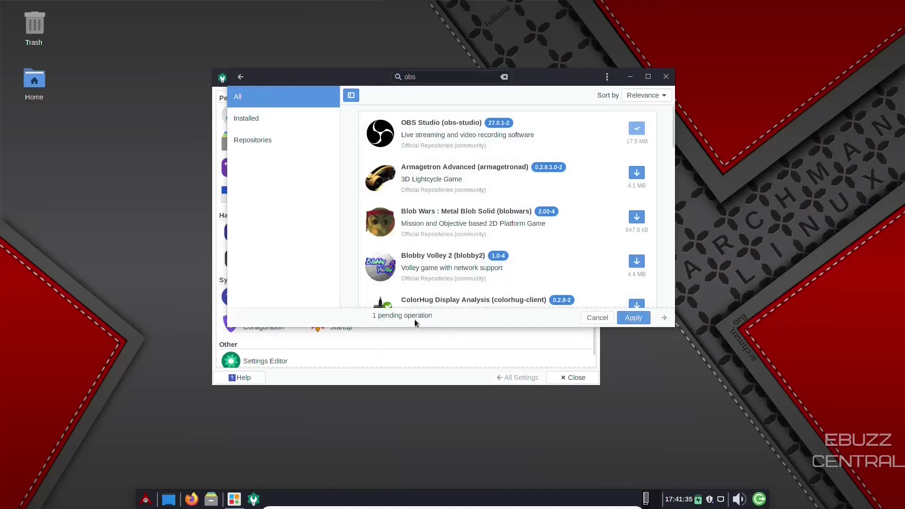
click(637, 129)
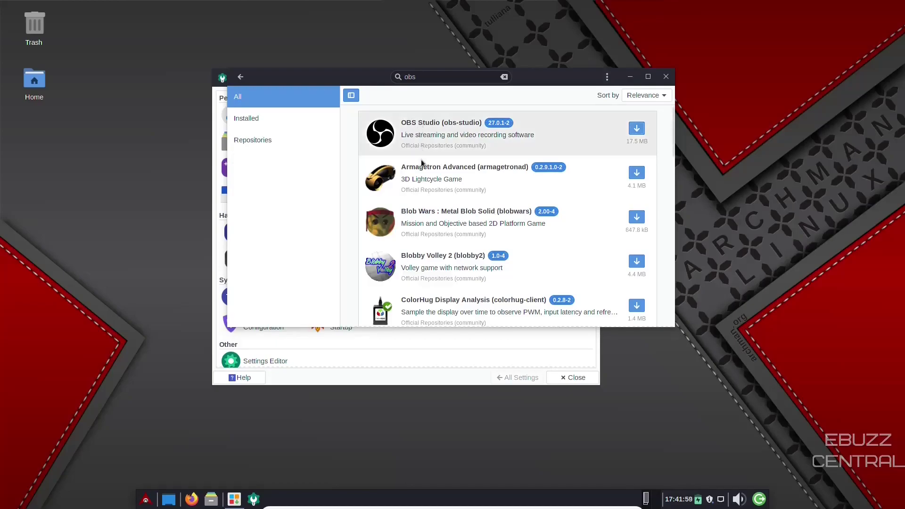
click(666, 76)
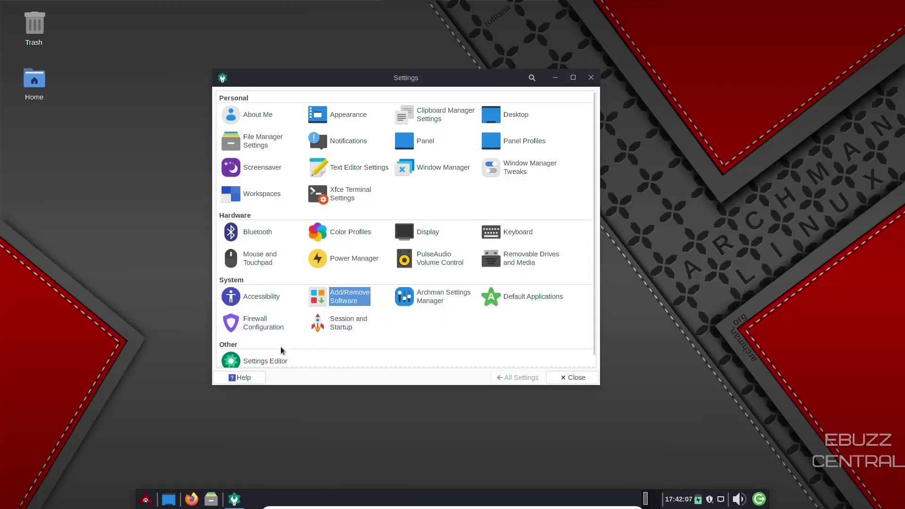
scroll(281, 351, down, 1)
Close Settings, launch Terminal Emulator, run htop, and maximize the terminal window
click(582, 377)
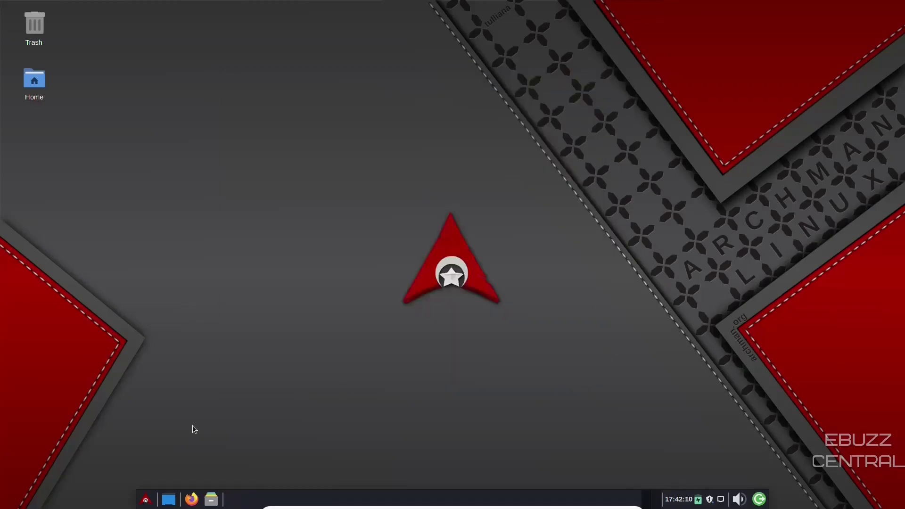
click(144, 498)
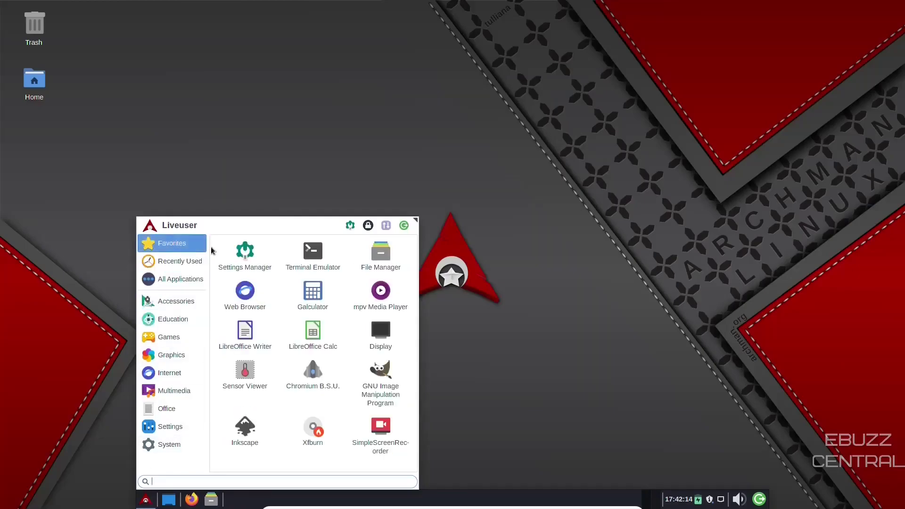
click(309, 248)
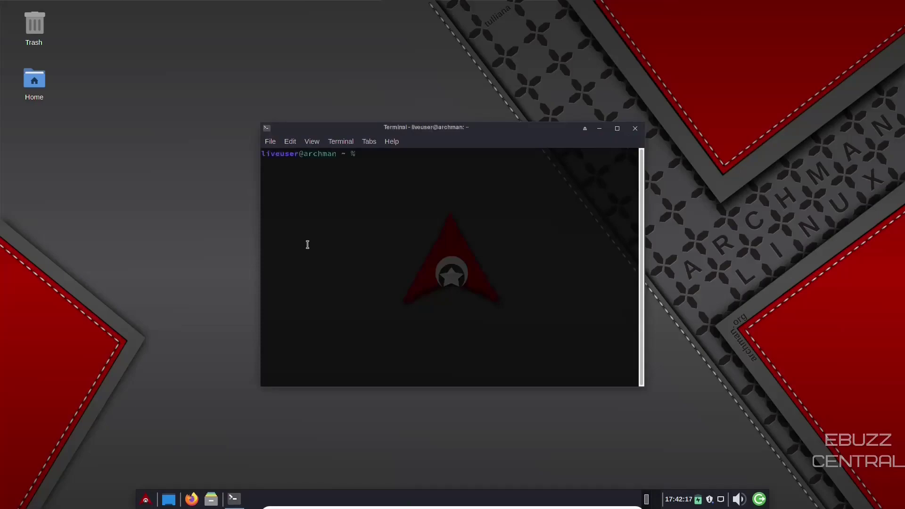
text(htop)
key(Return)
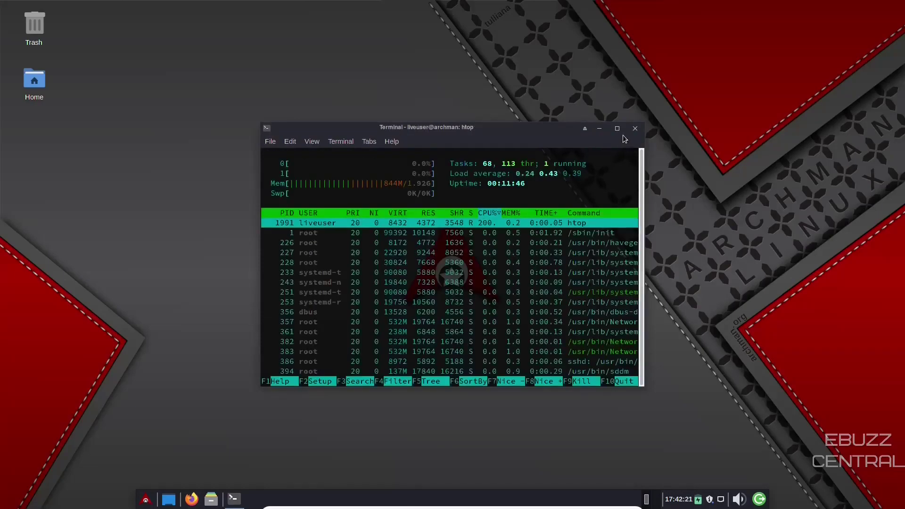
click(617, 128)
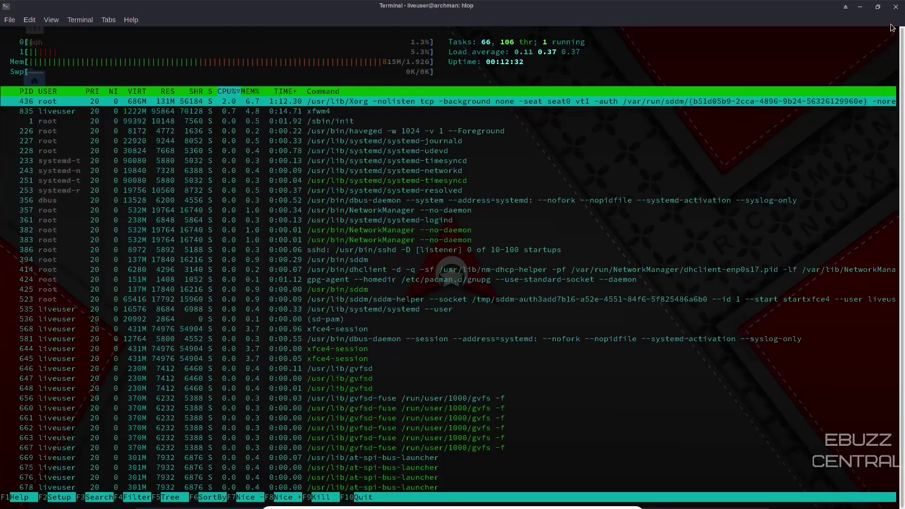
Close the htop terminal and browse the Accessories, Education, Games and Graphics app categories
click(895, 8)
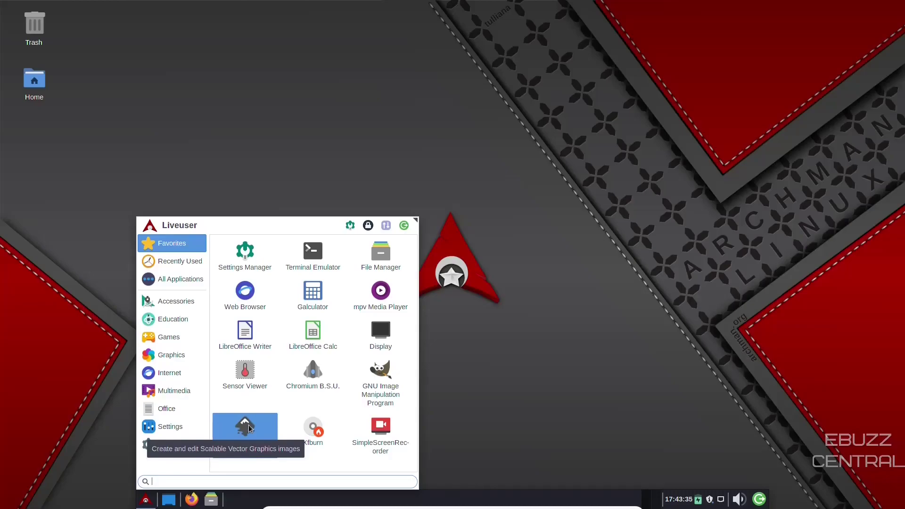
click(177, 302)
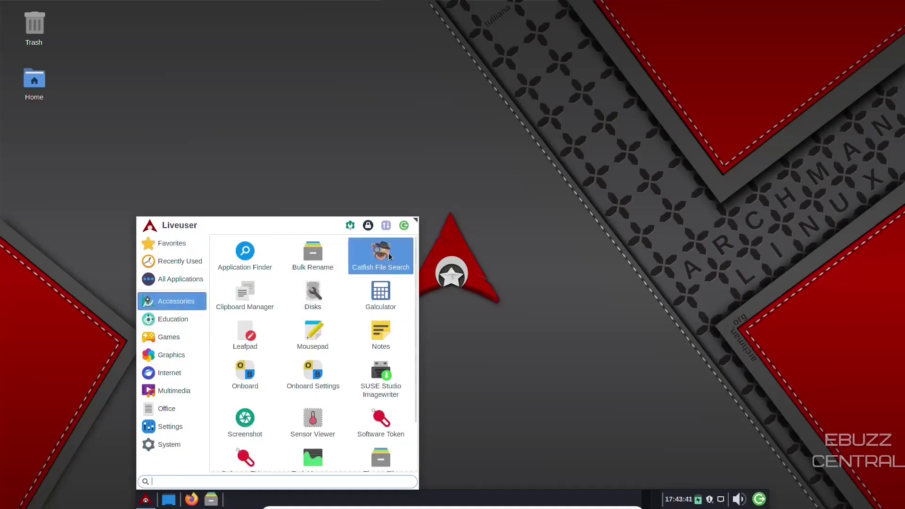
scroll(373, 391, down, 2)
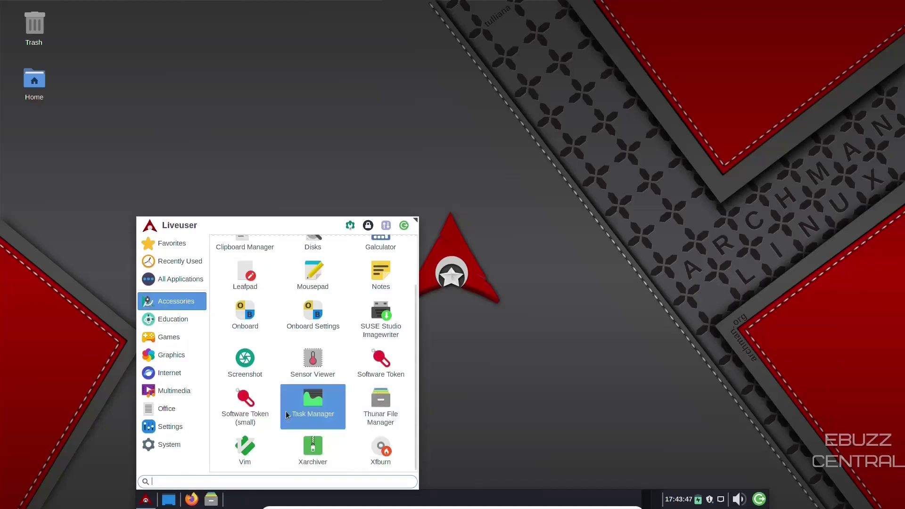
click(185, 321)
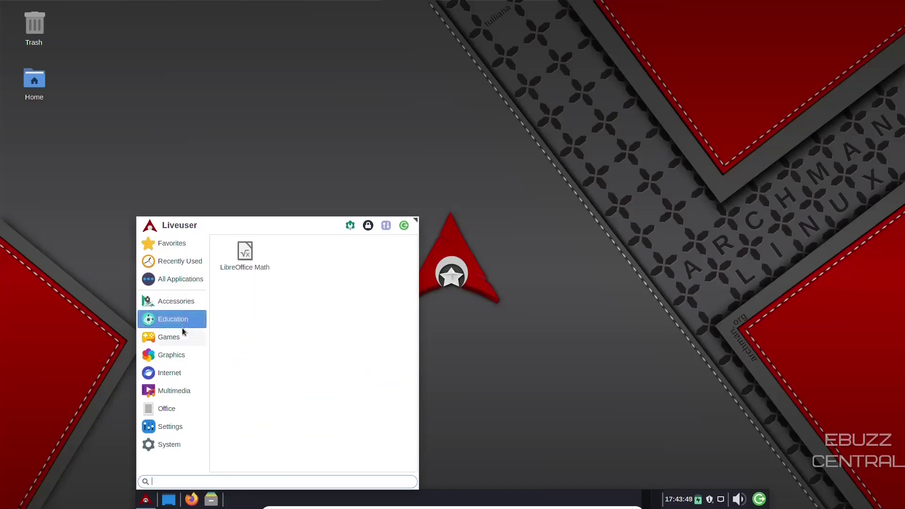
click(179, 342)
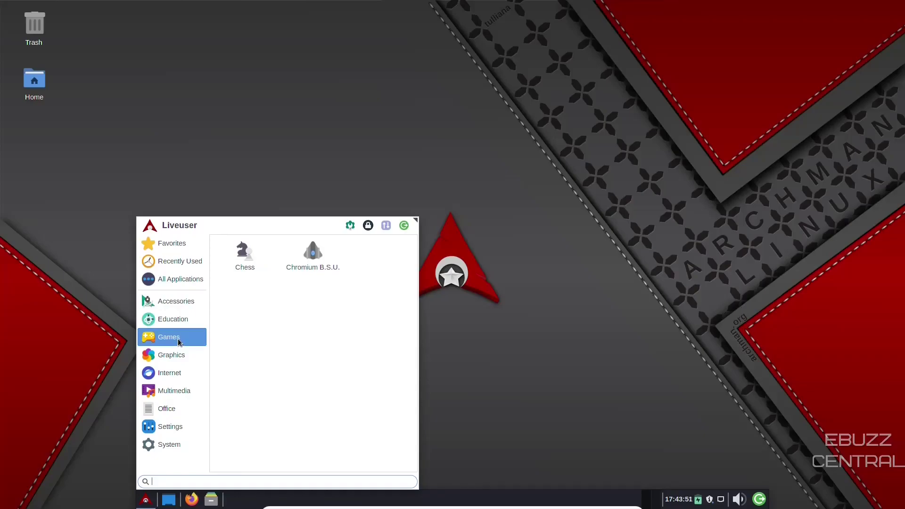
click(176, 358)
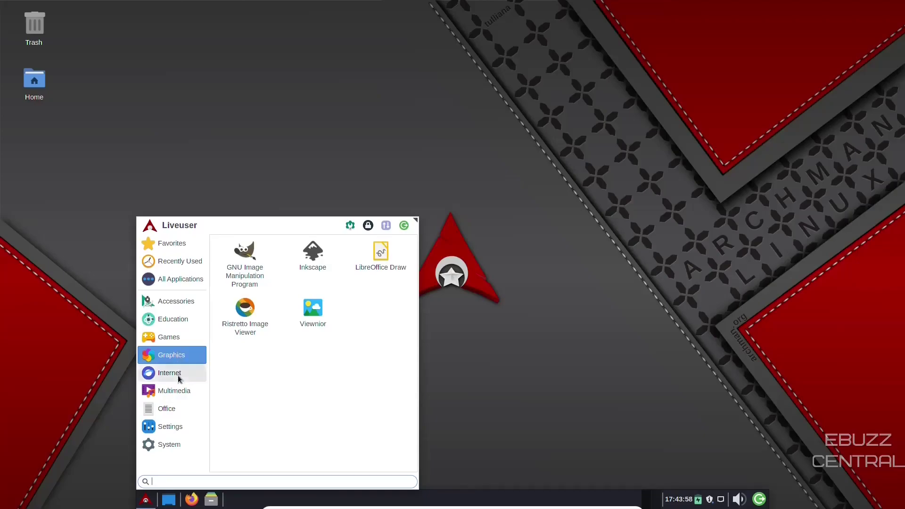
Browse the Internet, Multimedia, Office, Settings and System categories, then list All Applications
click(179, 372)
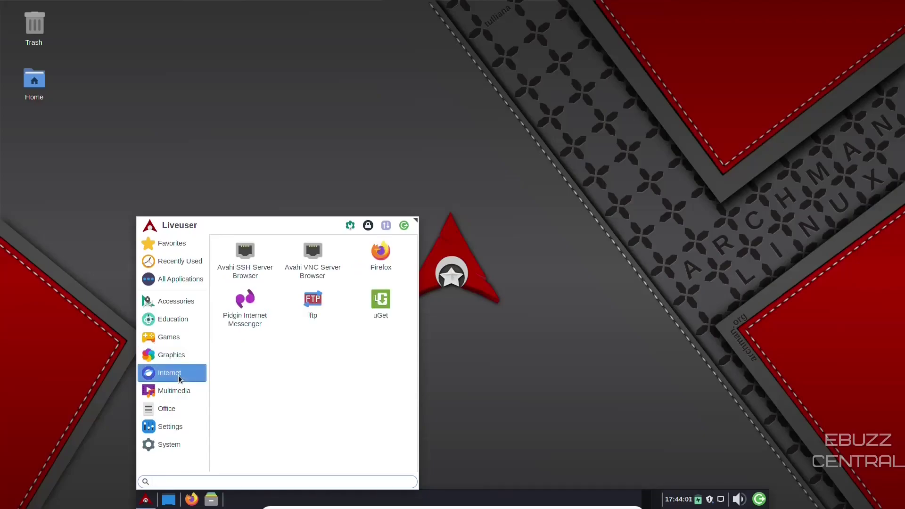
click(183, 395)
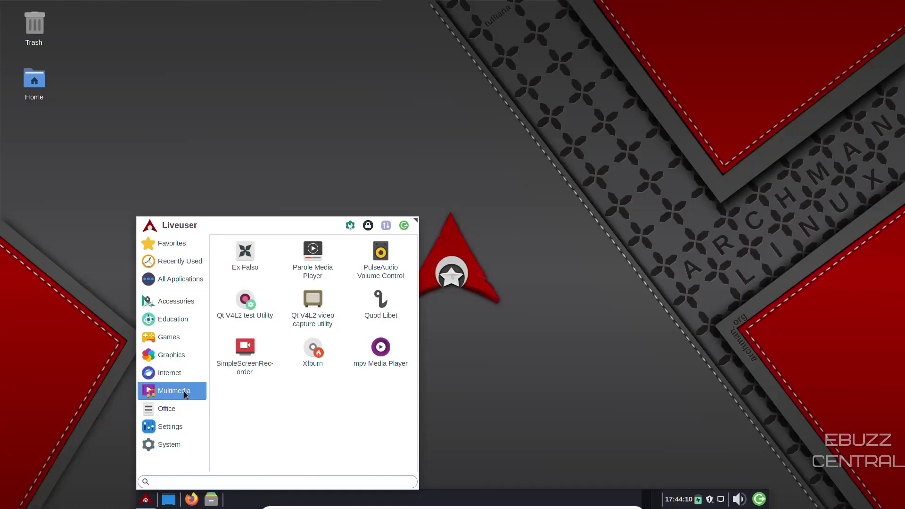
click(180, 410)
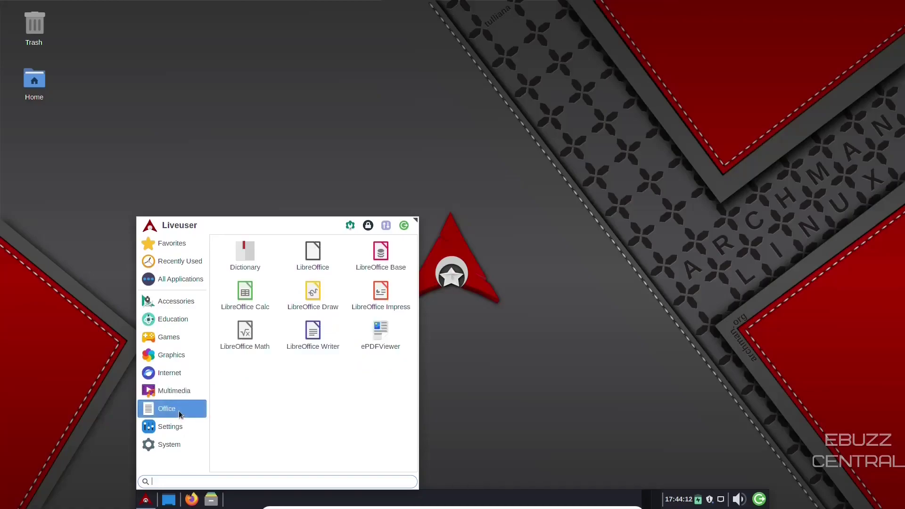
click(175, 428)
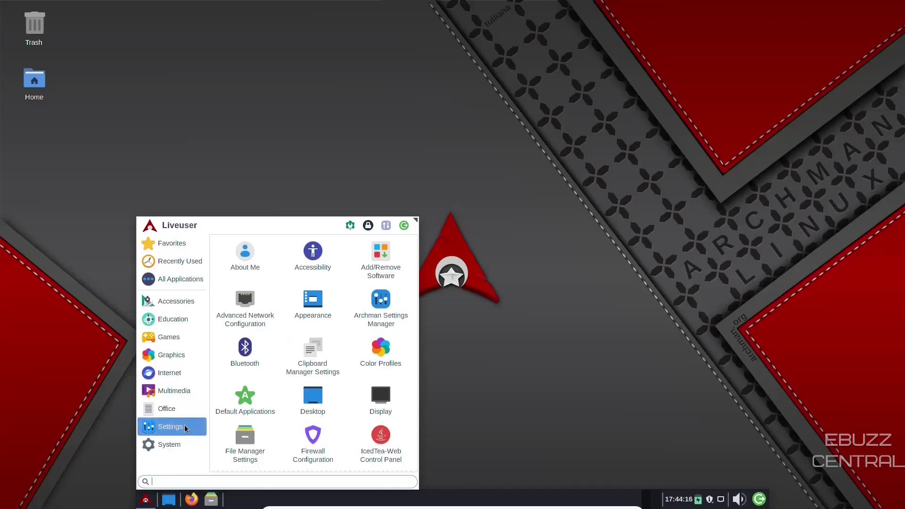
click(178, 446)
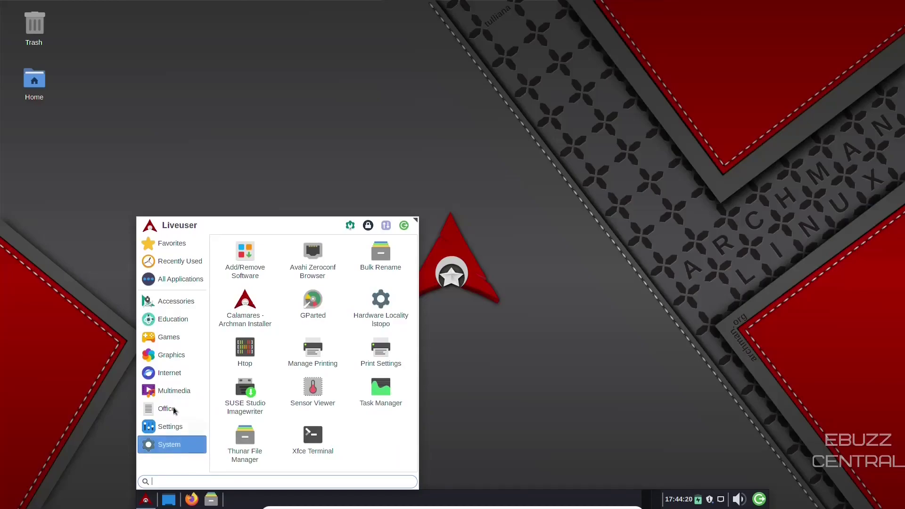
click(179, 279)
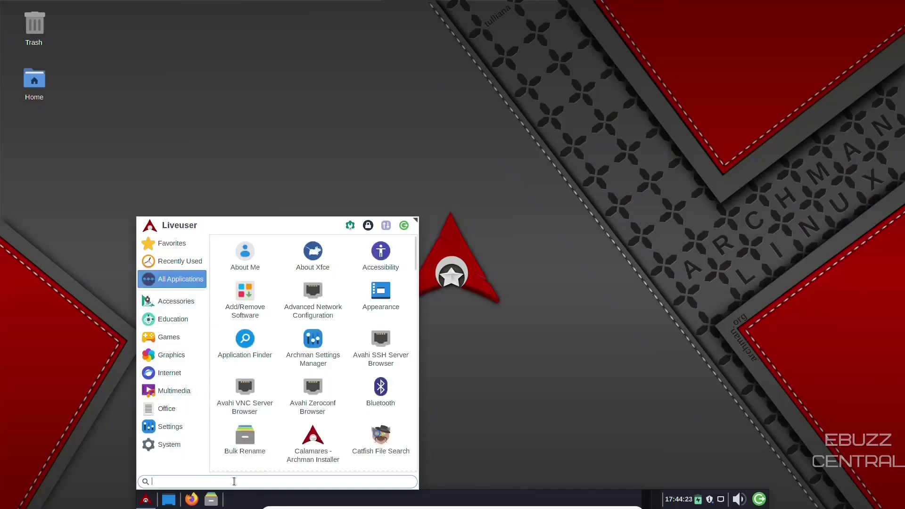
Search the menu for 'mail', launch Mail Reader and dismiss the preferred-application prompt
text(mail)
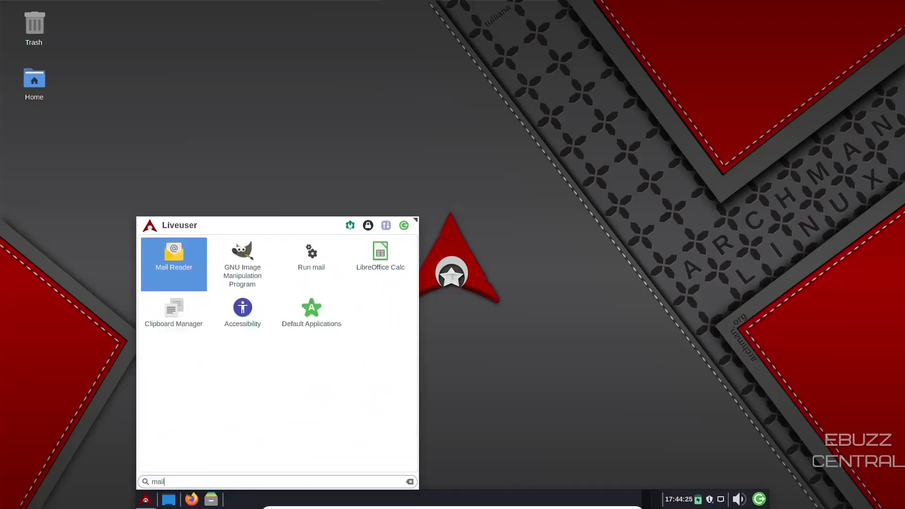
click(177, 256)
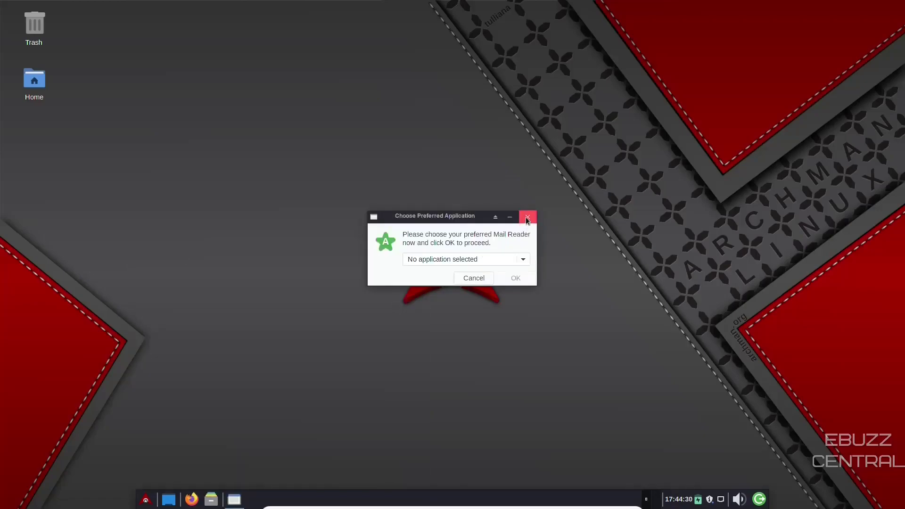
click(527, 217)
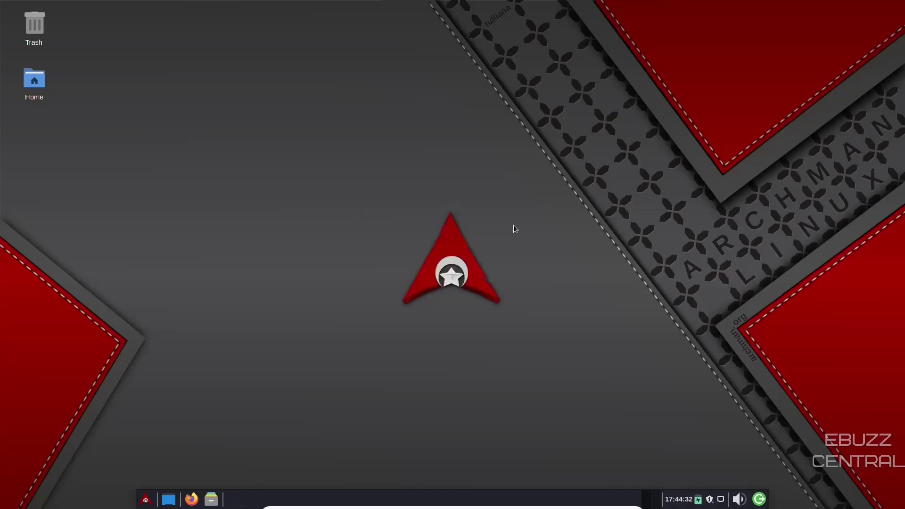
Resize the Whisker Menu to a narrower two-column layout
click(146, 499)
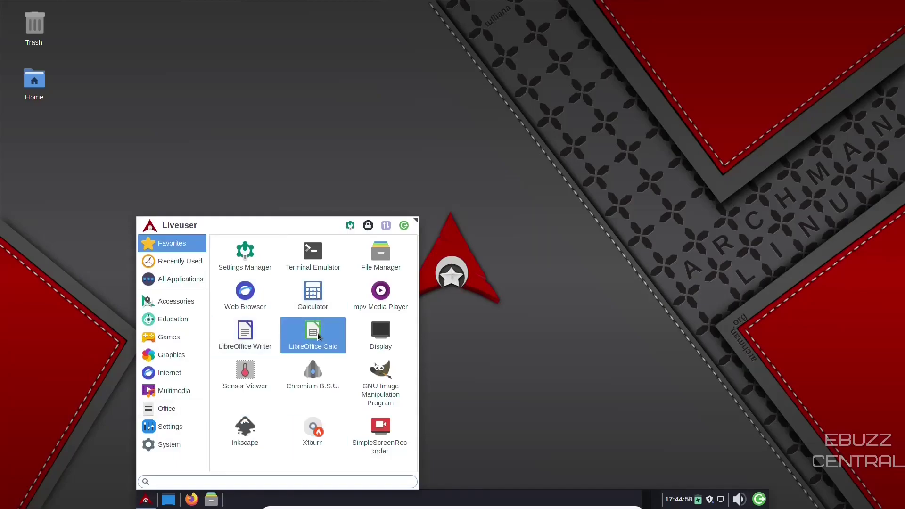
key(Escape)
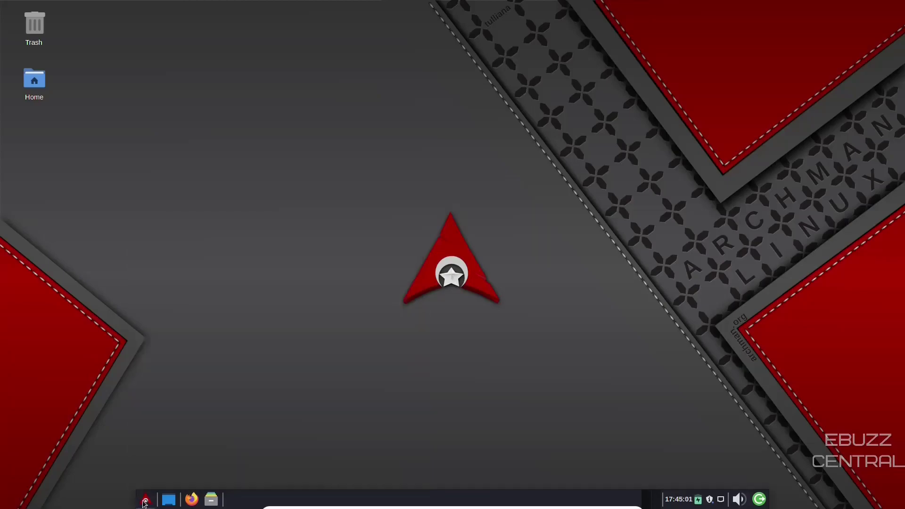
click(147, 499)
drag(414, 221, 341, 228)
Translate the archman.org homepage from Turkish into English using the US flag option
click(145, 501)
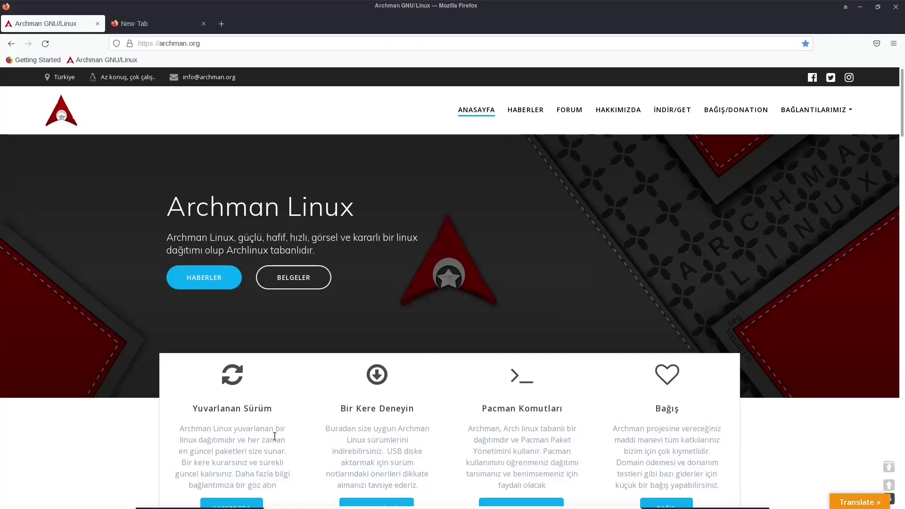
scroll(453, 196, down, 5)
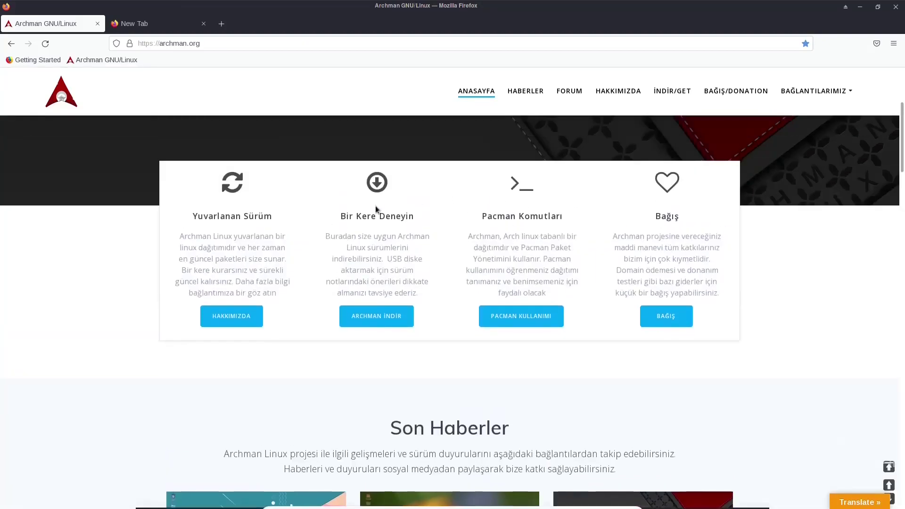
click(856, 500)
click(774, 483)
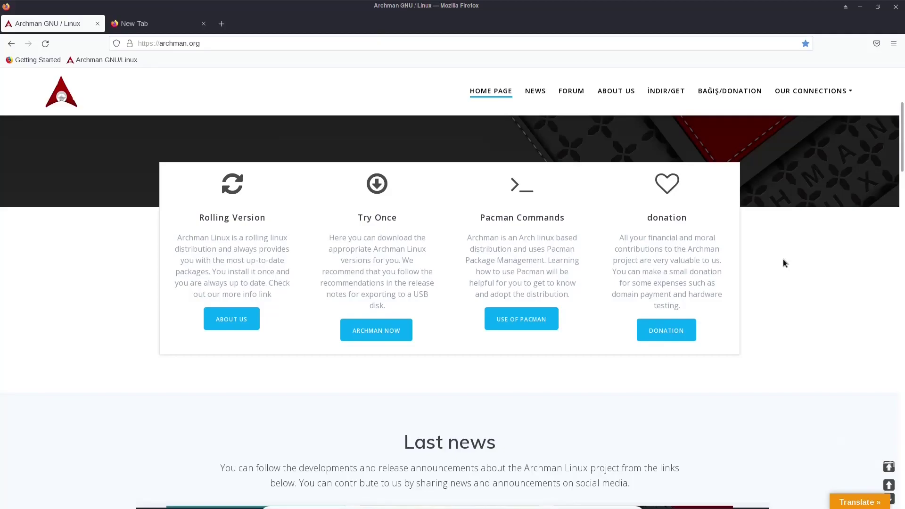
Scroll through the translated homepage to view the latest release news
scroll(556, 222, down, 8)
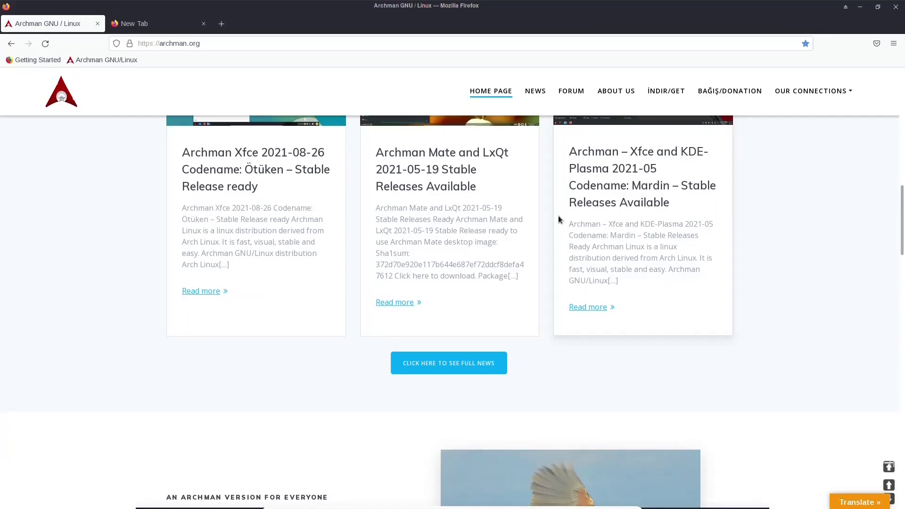
scroll(559, 219, up, 1)
scroll(557, 214, up, 10)
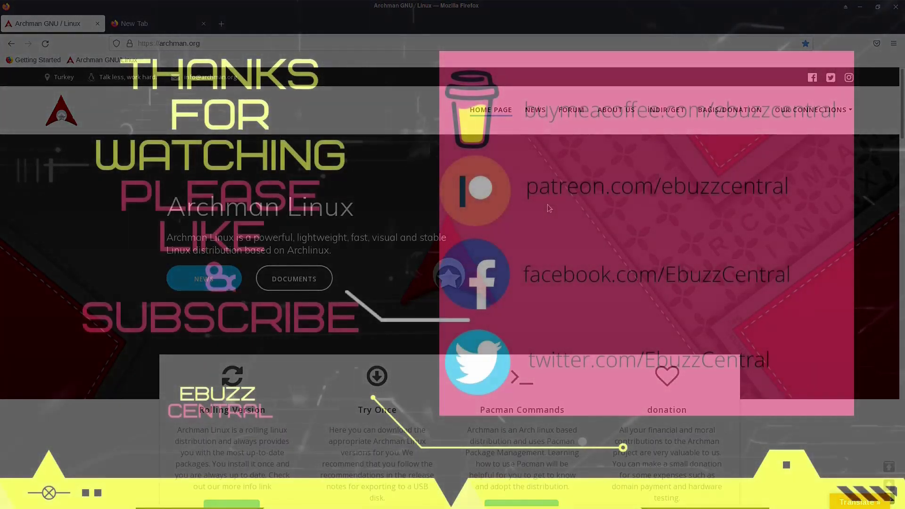